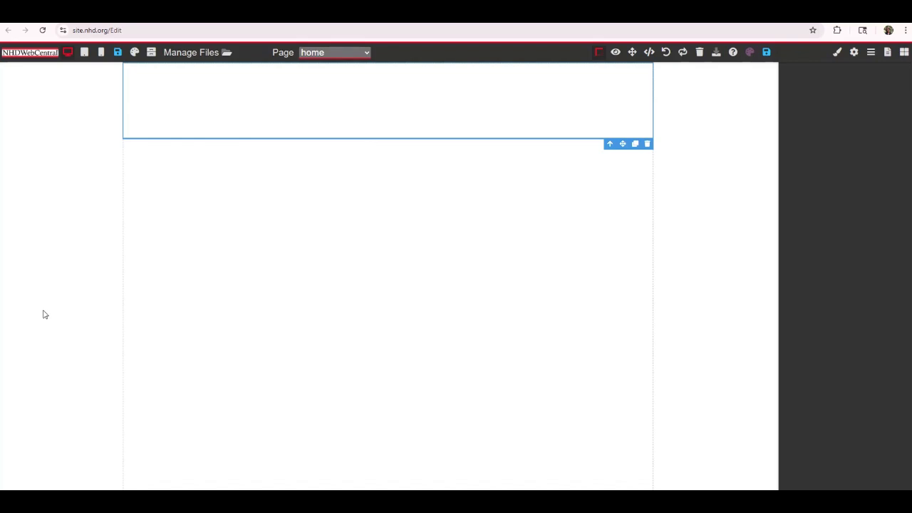
Delete the empty container box at the top of the home page and save the page.
click(109, 434)
click(287, 199)
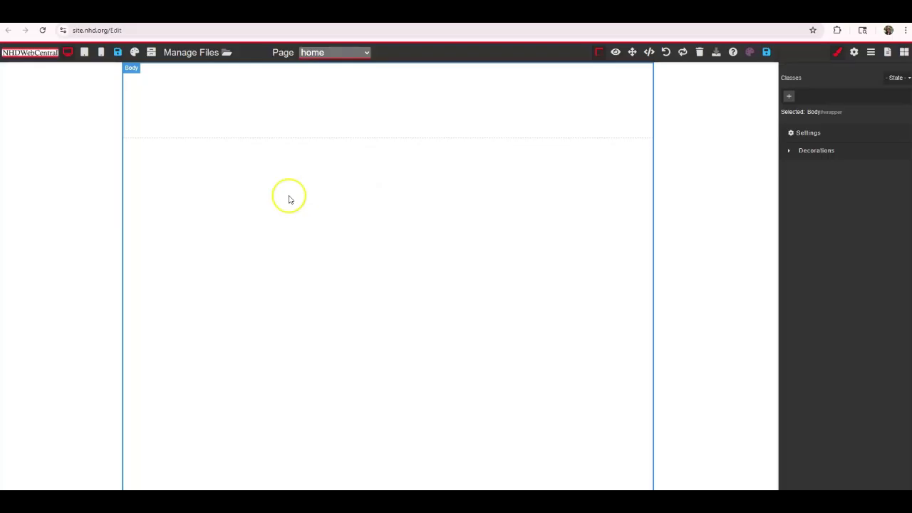
click(252, 112)
click(293, 112)
click(329, 146)
click(334, 109)
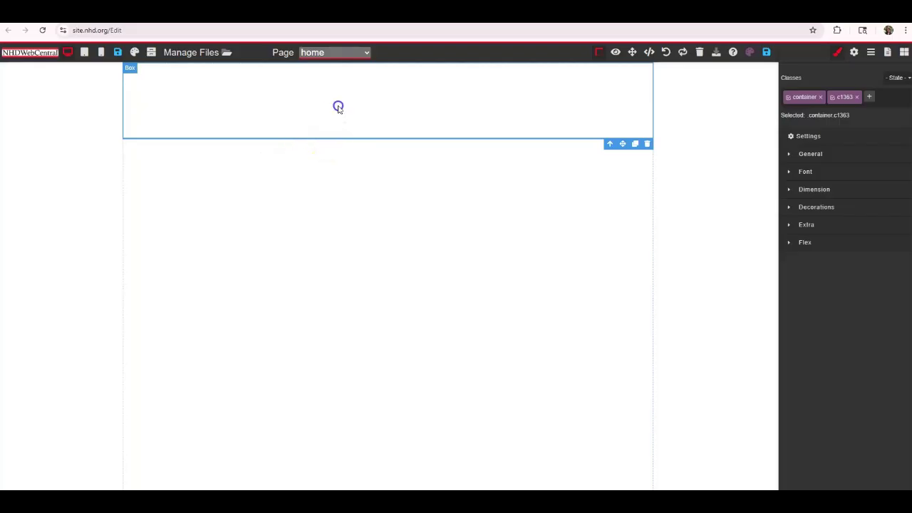
click(490, 128)
click(490, 123)
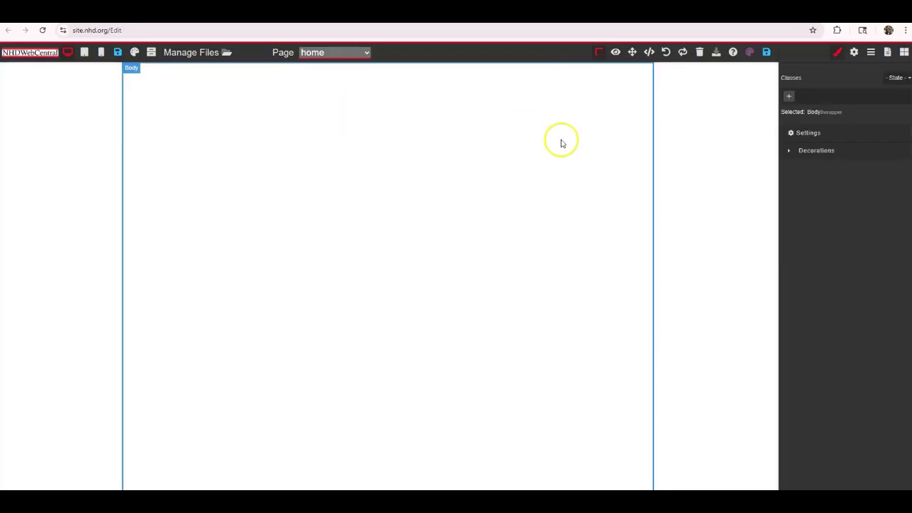
click(771, 54)
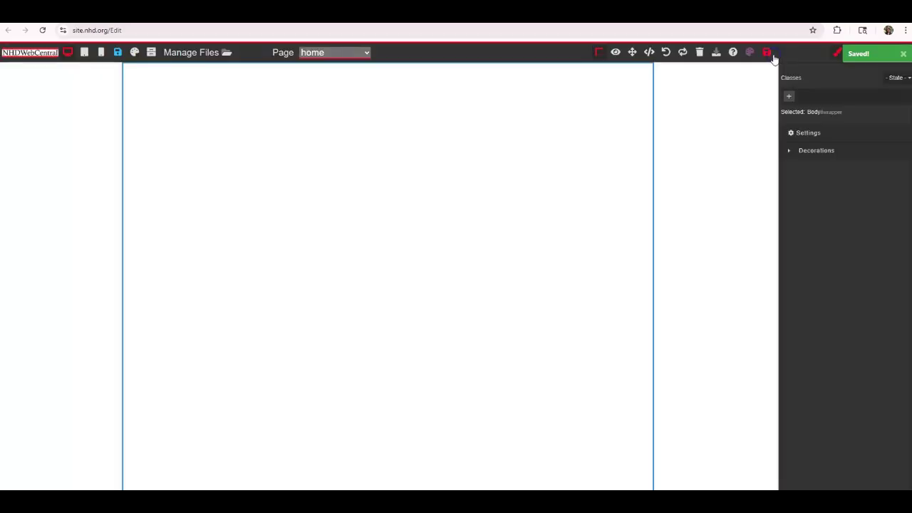
click(770, 58)
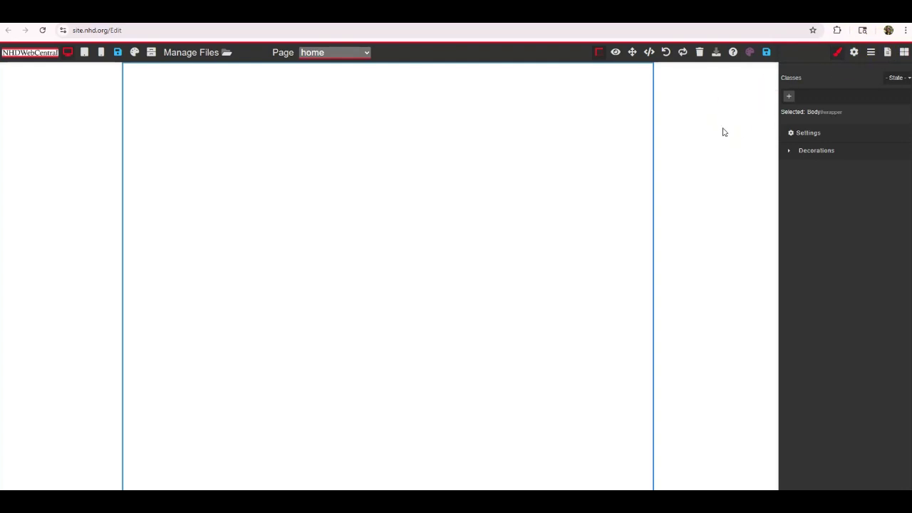
Add a Title block to the empty home page and a Subtitle block directly beneath it.
click(903, 56)
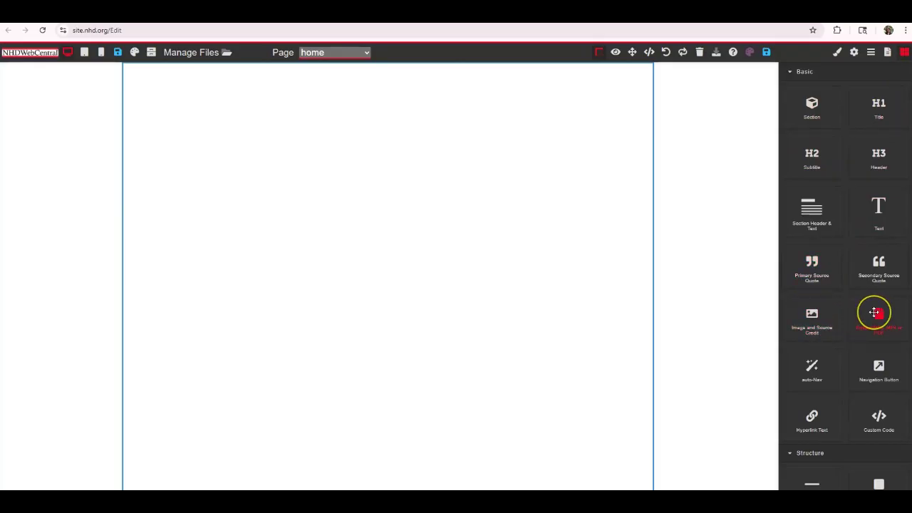
scroll(874, 312, down, 1)
scroll(873, 312, down, 3)
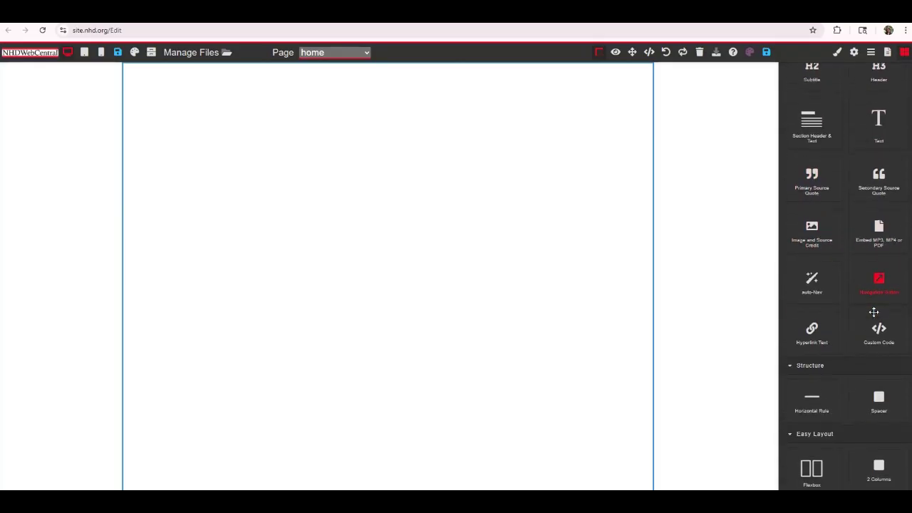
scroll(874, 312, down, 3)
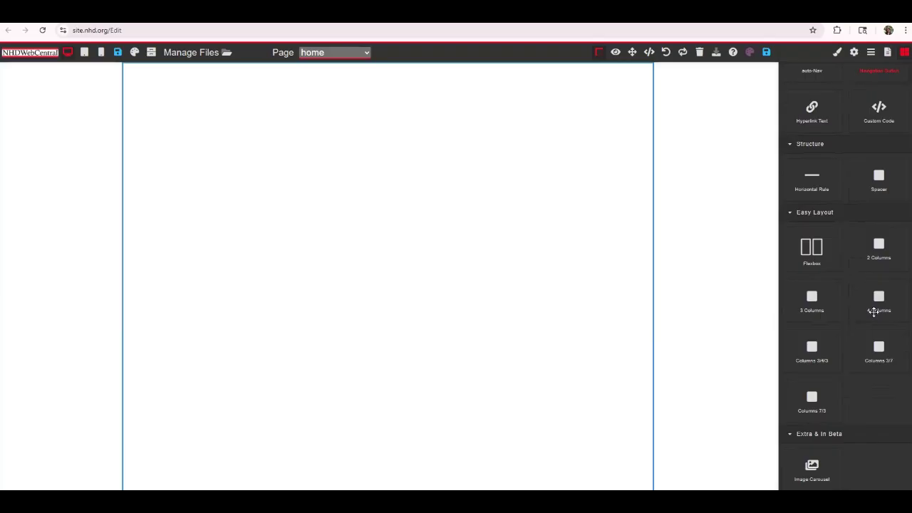
scroll(873, 312, up, 6)
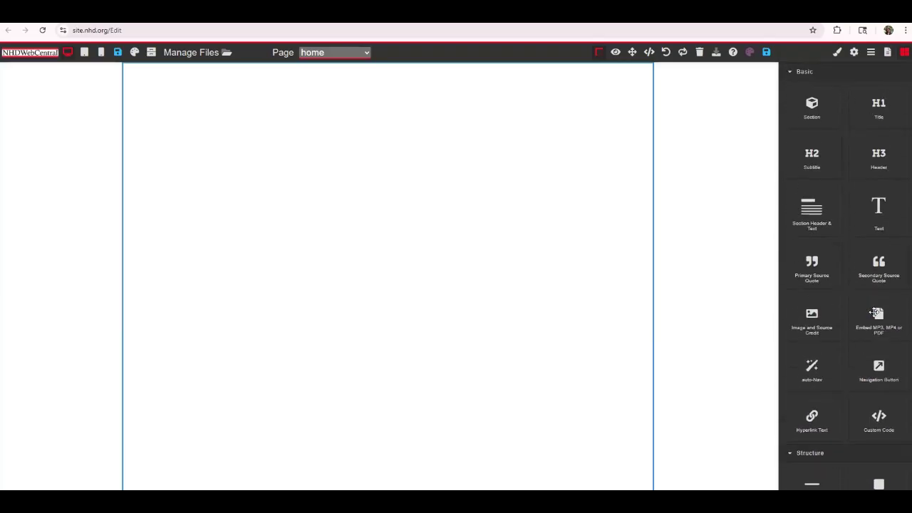
drag(875, 106, 641, 124)
drag(812, 155, 560, 118)
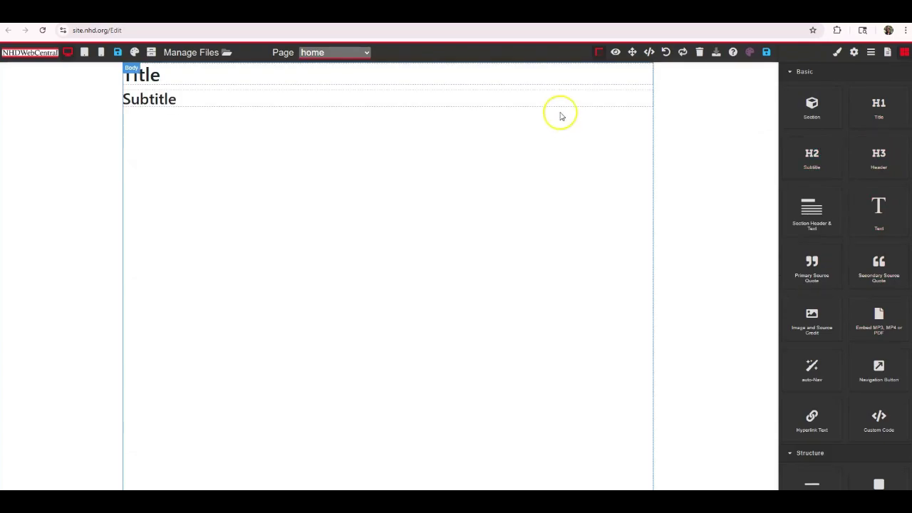
Center-align both the title and the subtitle on the home page.
click(532, 84)
click(518, 108)
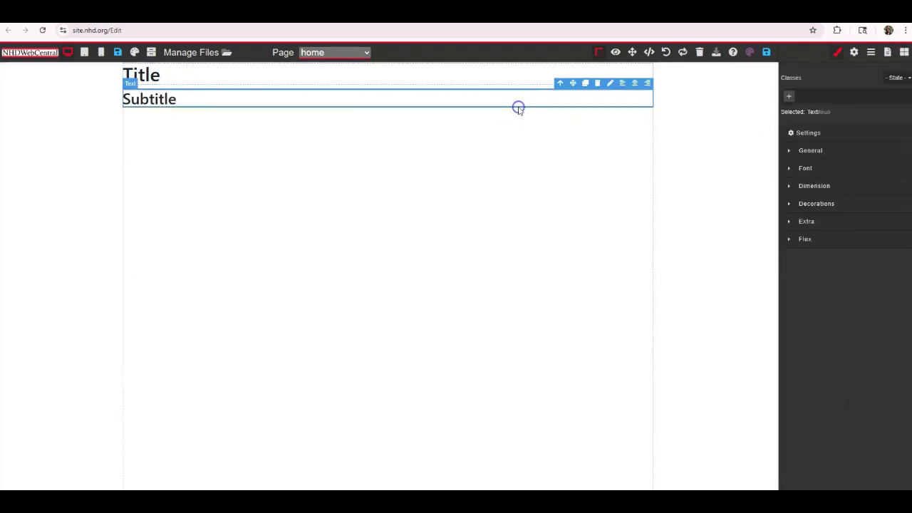
click(510, 78)
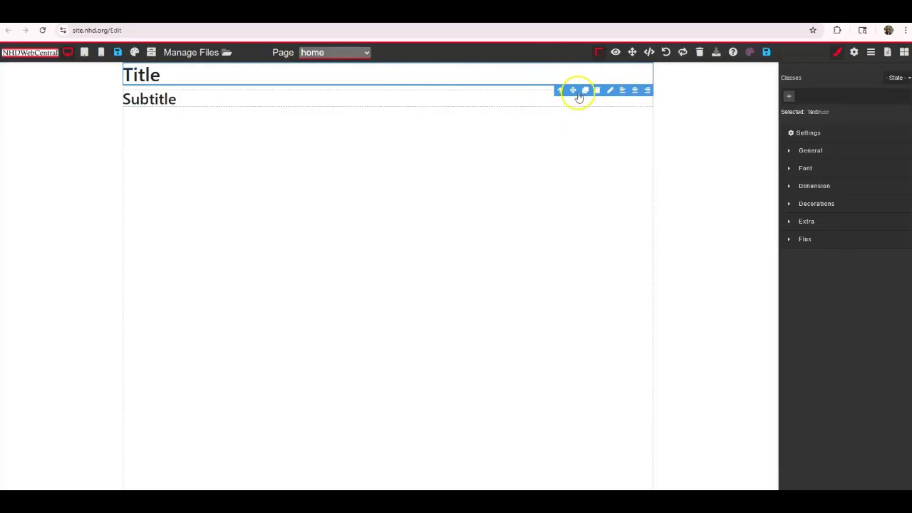
click(624, 92)
click(635, 91)
click(646, 90)
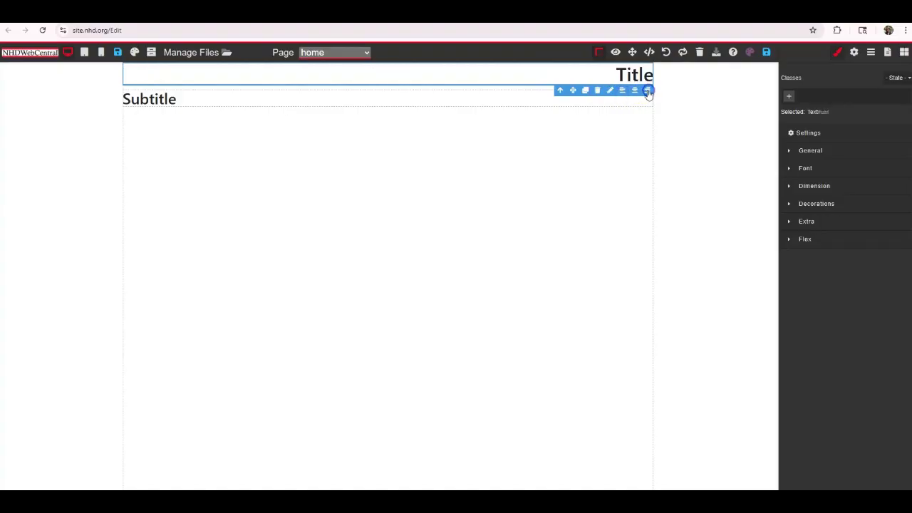
click(635, 91)
click(553, 105)
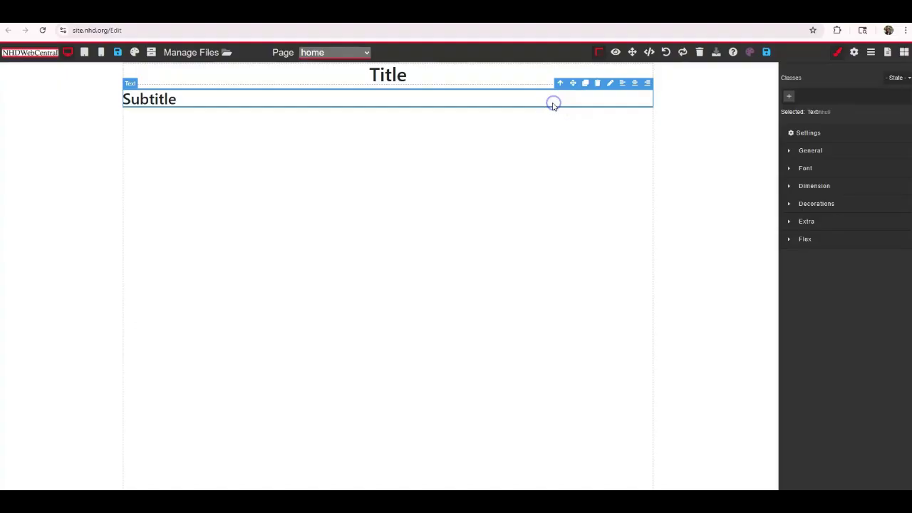
click(635, 83)
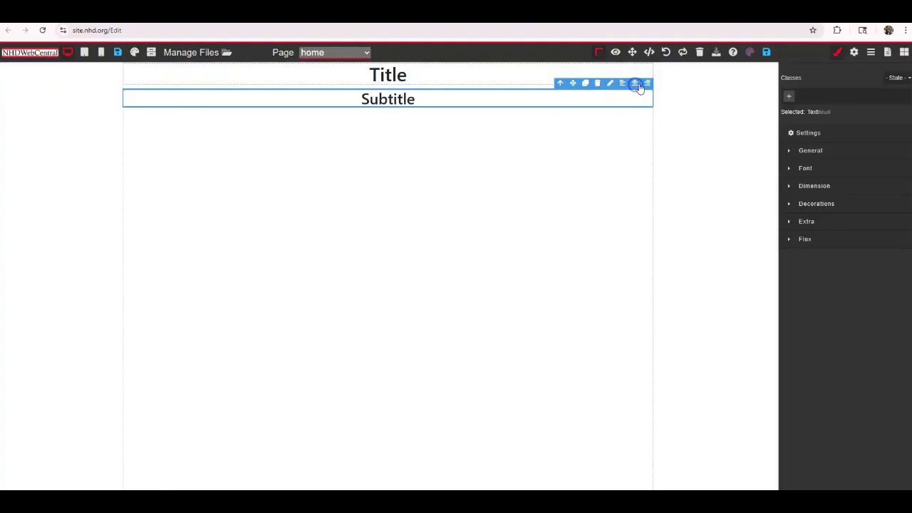
Apply bold and italic formatting to the title's placeholder text.
click(528, 75)
click(528, 74)
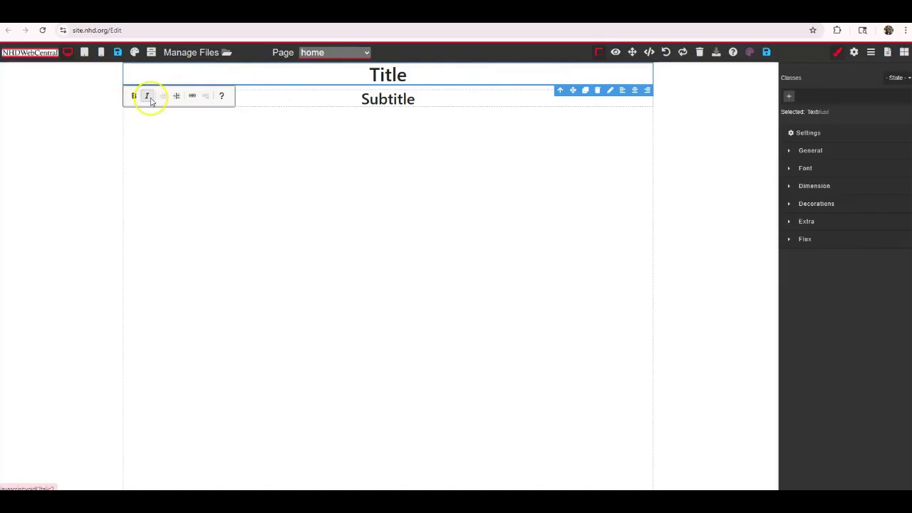
drag(433, 78, 364, 79)
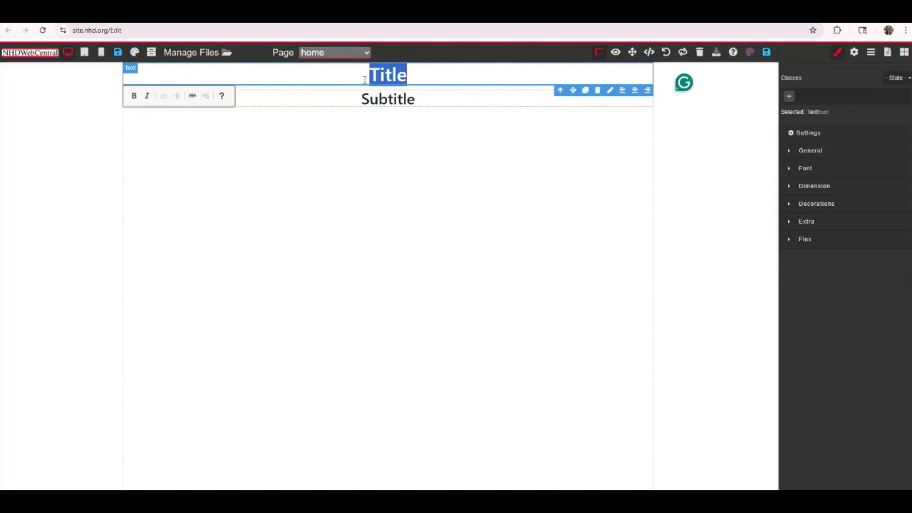
click(364, 85)
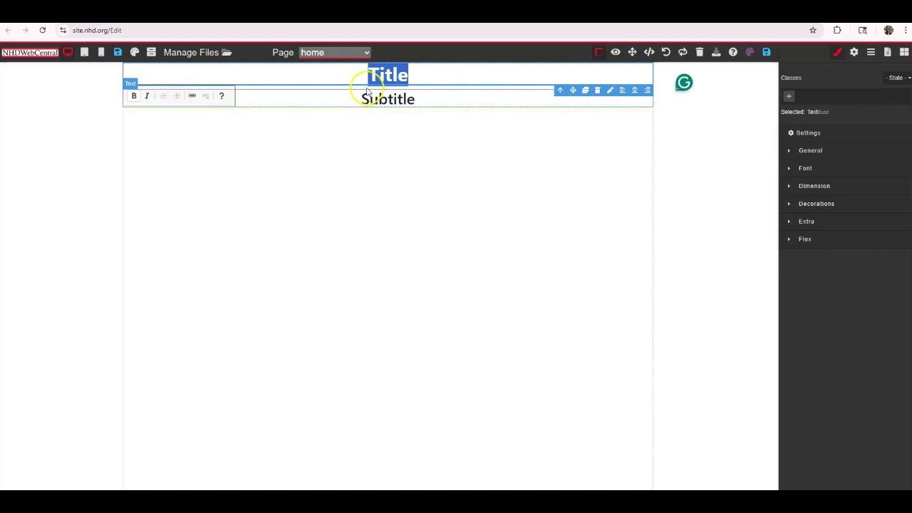
key(ctrl+i)
key(ctrl+o)
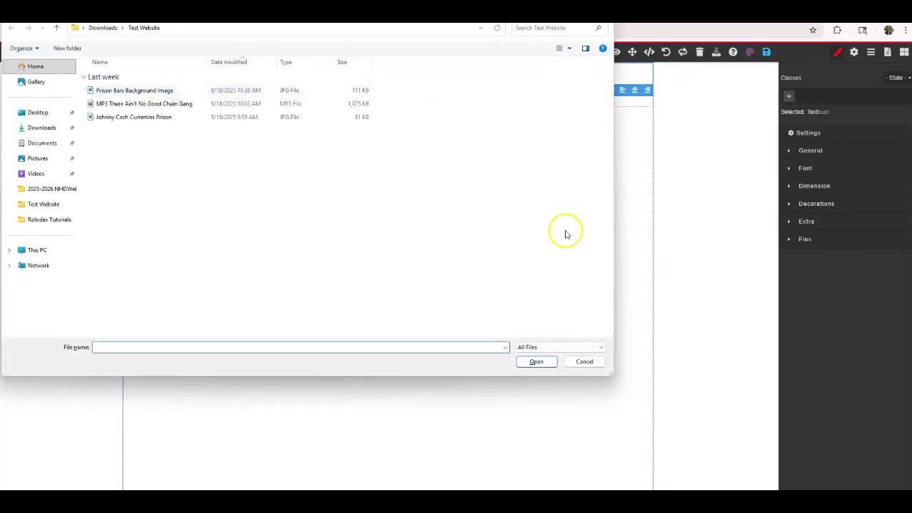
click(584, 361)
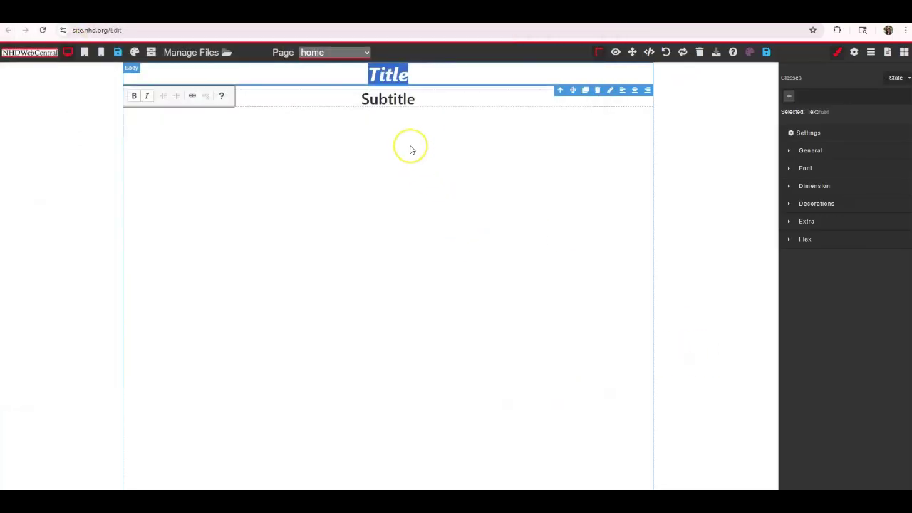
click(405, 101)
double_click(405, 101)
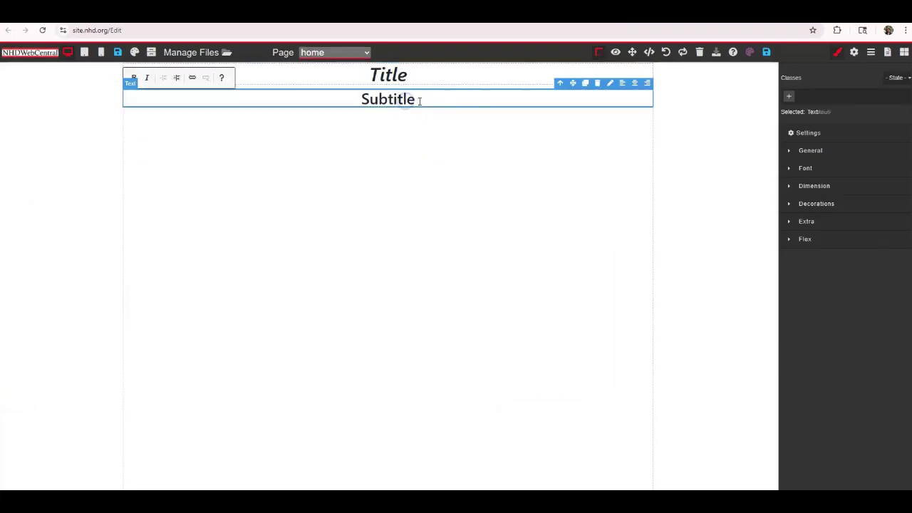
double_click(408, 101)
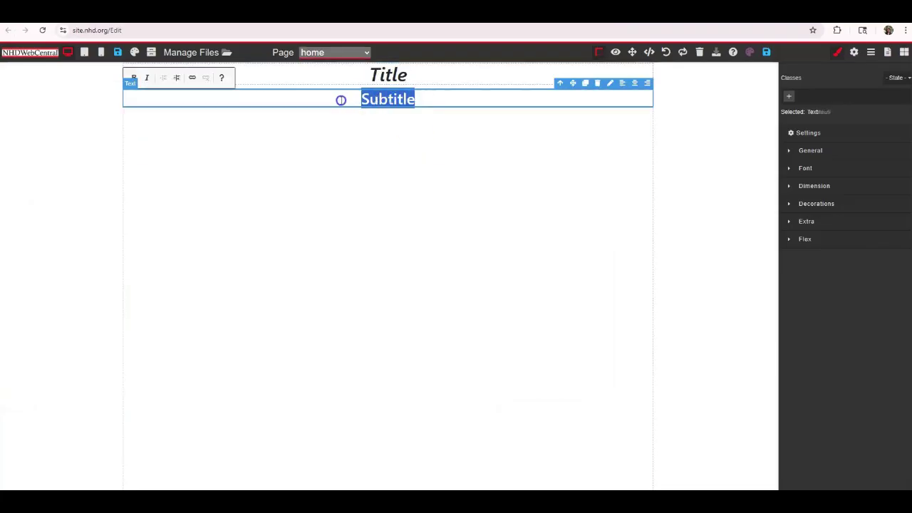
click(434, 115)
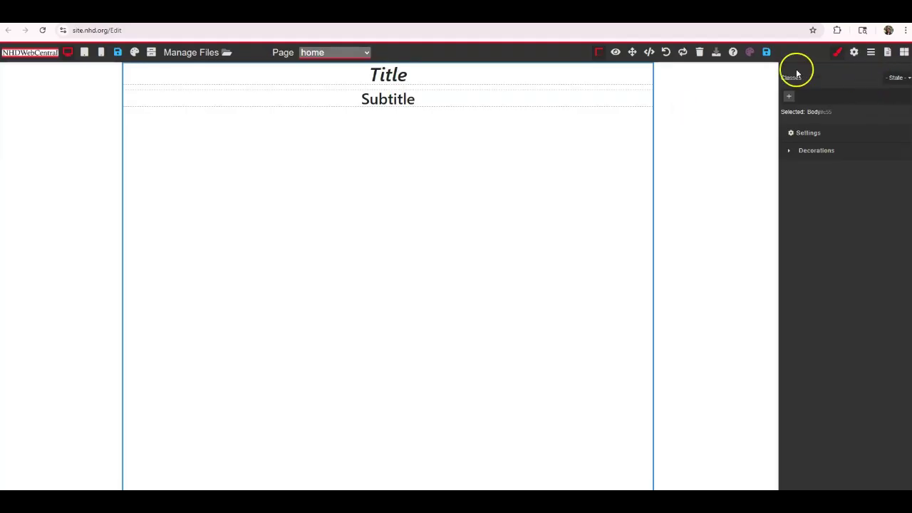
Replace the title text with "There Ain’t No Good Chain Gang:" set in italics without bold.
double_click(388, 74)
double_click(406, 76)
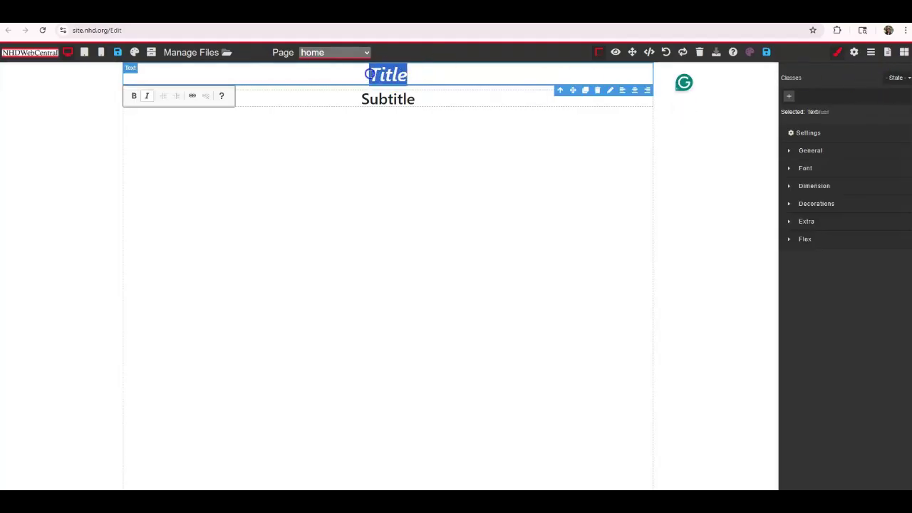
text(There Ain’t No Good Chain Gang:)
click(537, 76)
drag(538, 75, 230, 76)
click(133, 96)
click(147, 96)
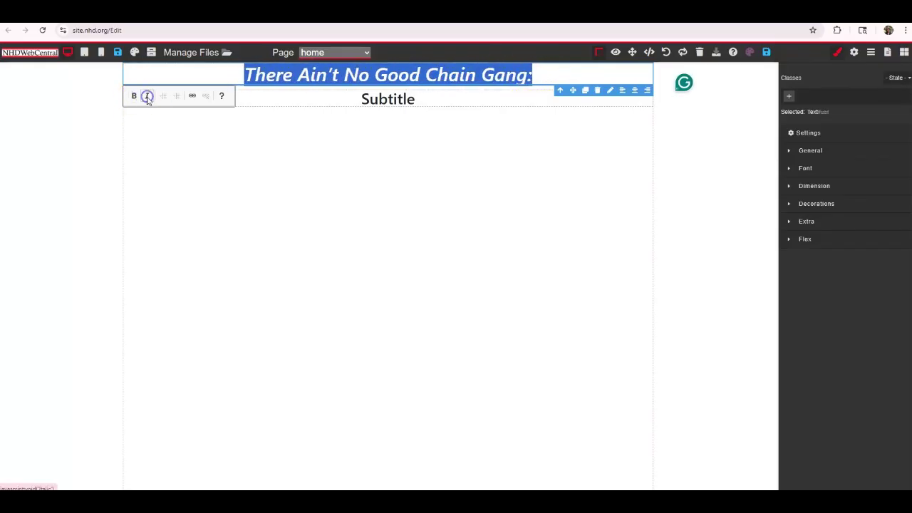
Replace the subtitle text with "Johnny Cash’s Call for Prison Reform", remove its bold formatting and save the page.
click(390, 99)
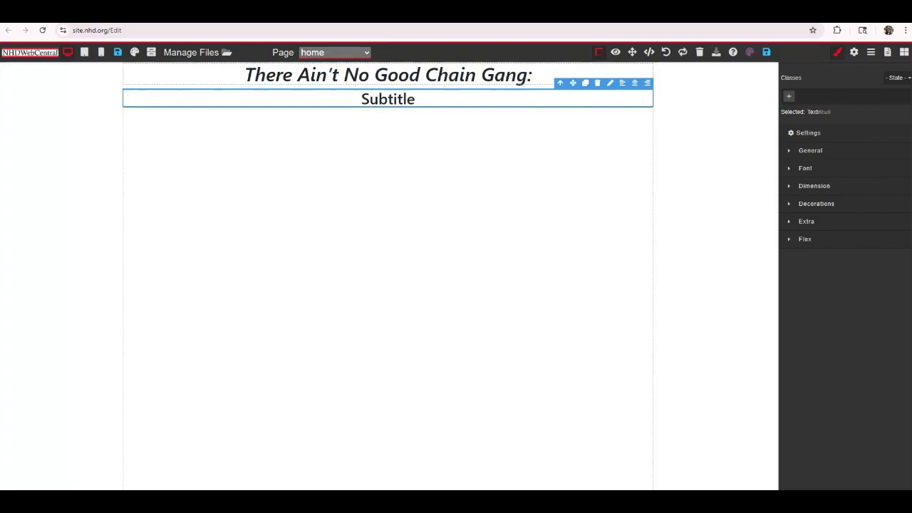
double_click(396, 98)
drag(416, 99, 366, 99)
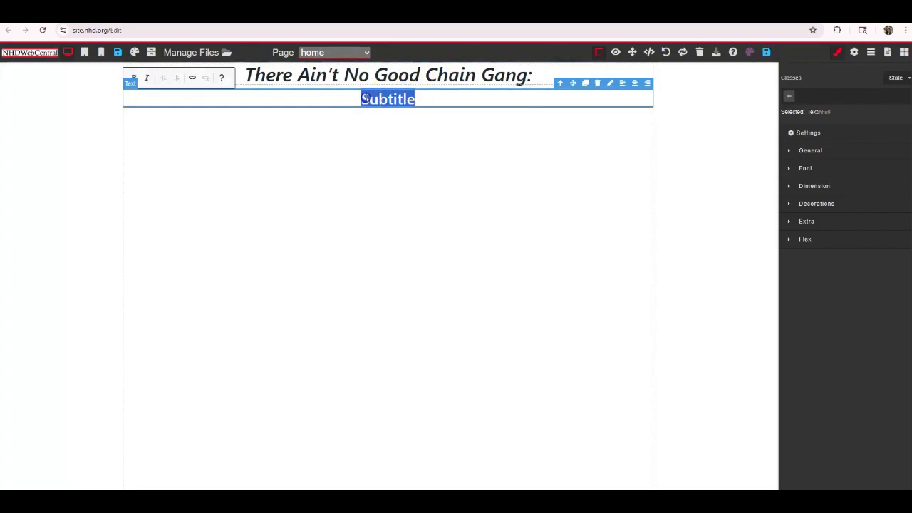
text(Johnny Cash’s Call for Prison Reform)
drag(521, 100, 243, 103)
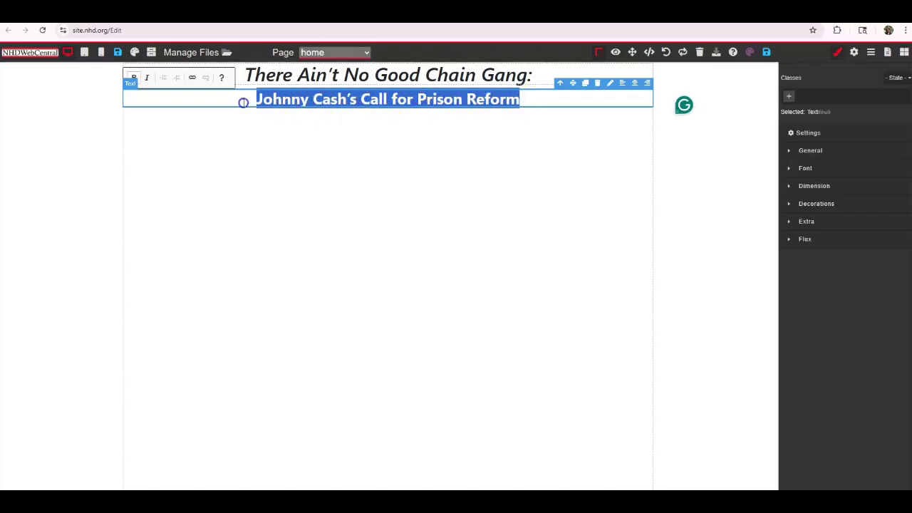
click(133, 78)
click(385, 164)
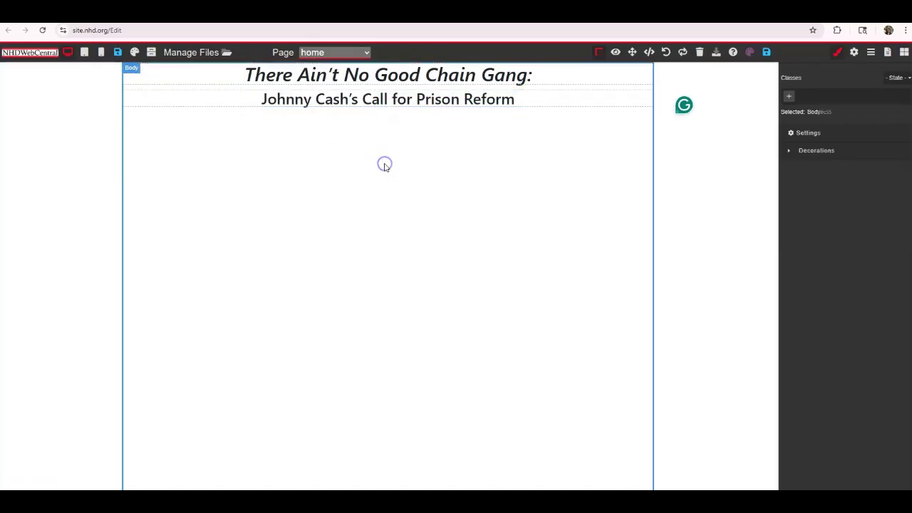
click(767, 53)
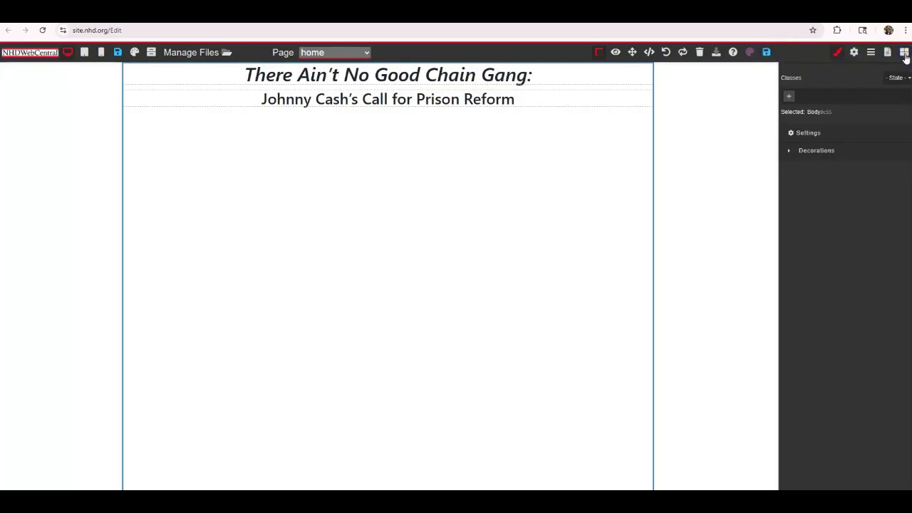
Add a Spacer below the subtitle and an auto-Nav block beneath it.
click(904, 53)
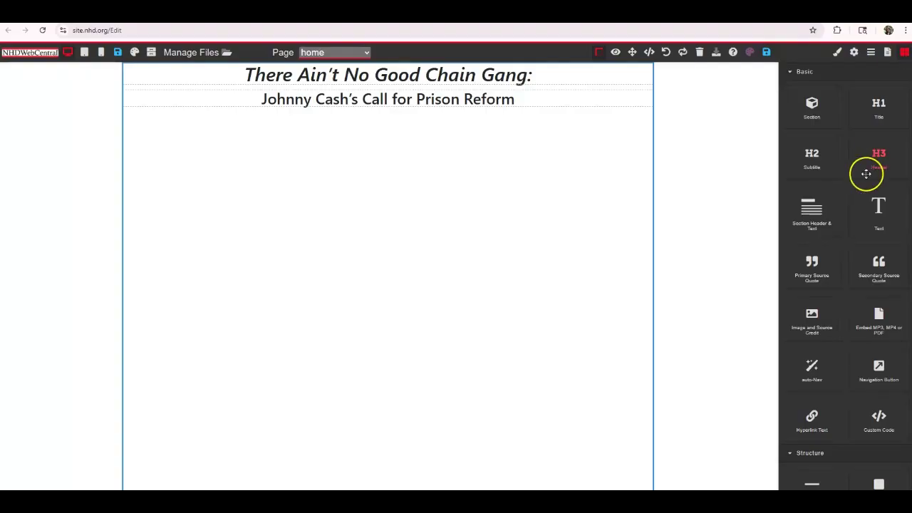
scroll(879, 228, down, 3)
drag(880, 235, 572, 193)
click(421, 99)
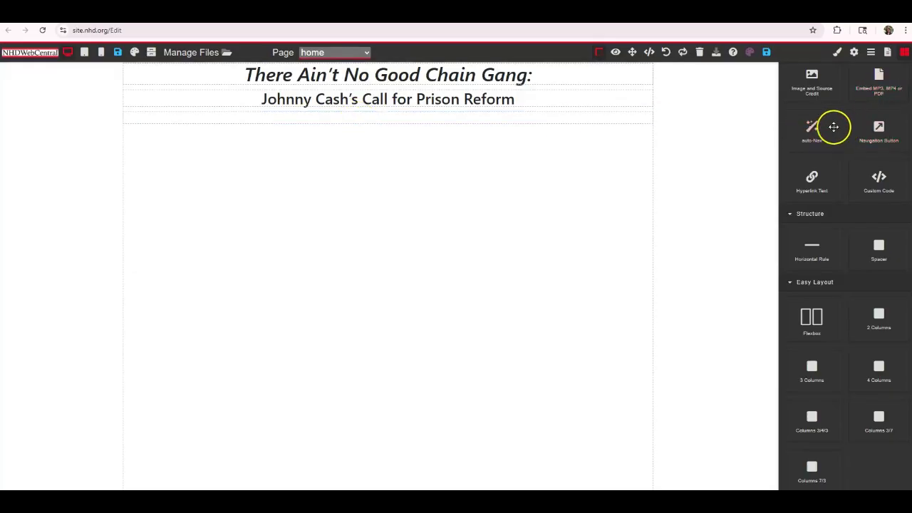
drag(825, 128, 513, 142)
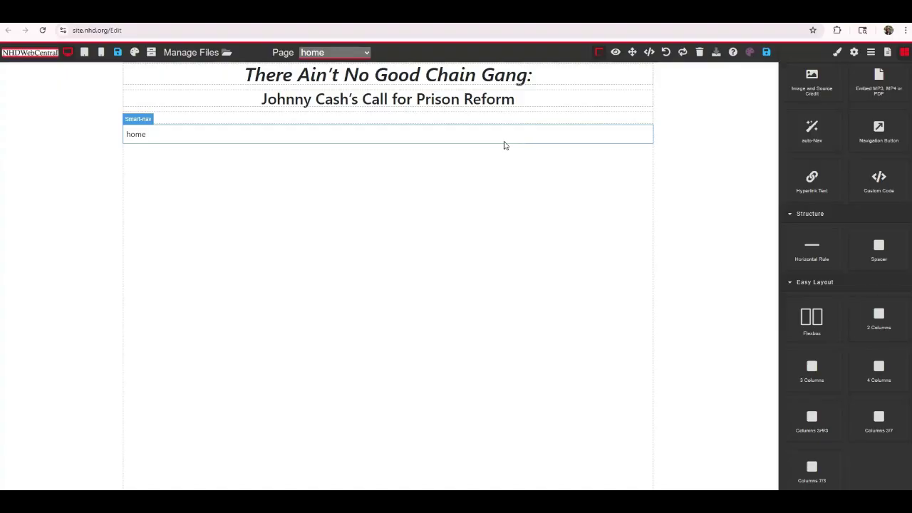
Rename the navigation block's home menu item to "HOME" and save the navigation.
double_click(503, 141)
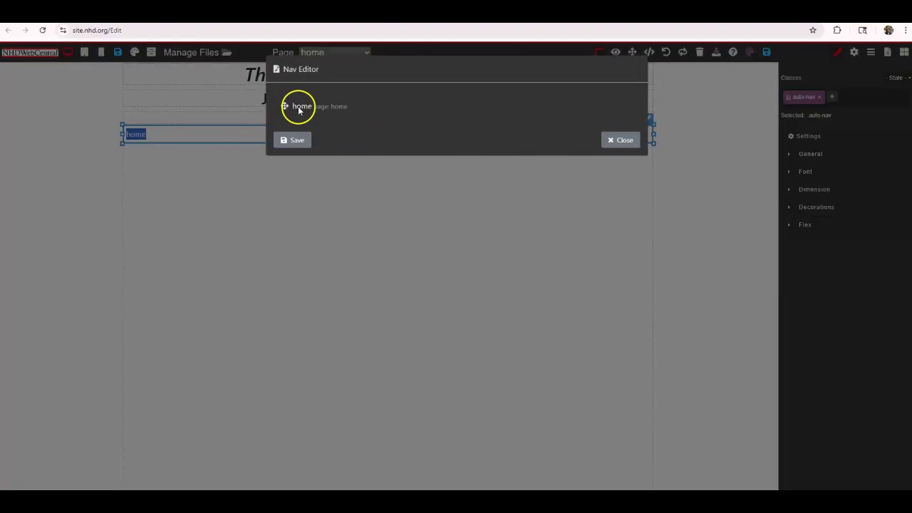
click(304, 105)
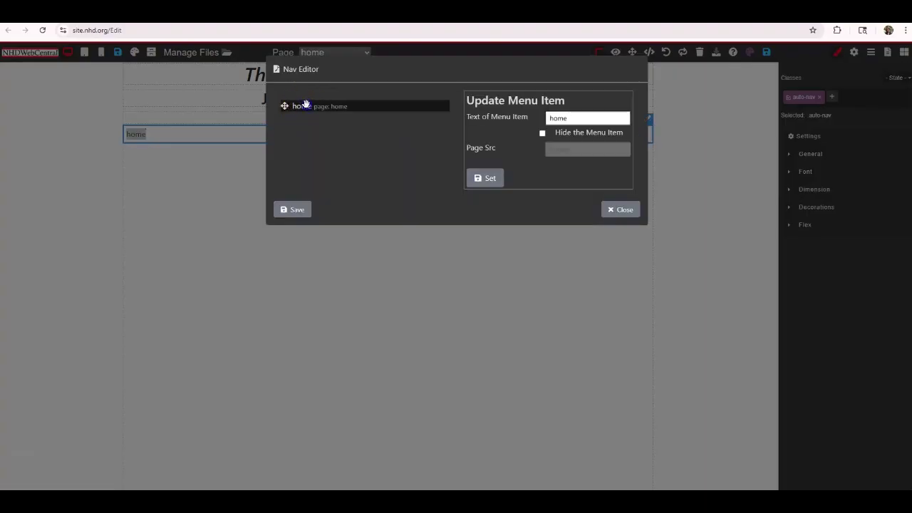
click(576, 117)
drag(576, 117, 534, 117)
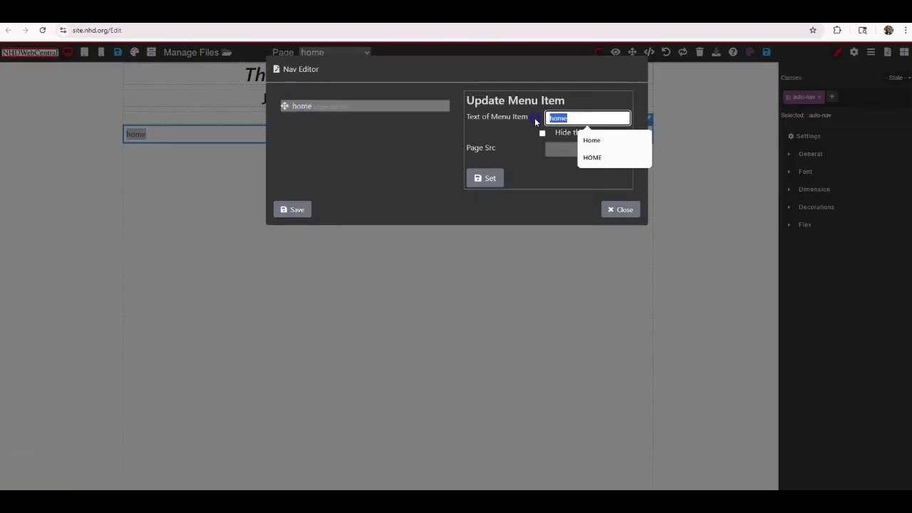
text(HOME)
click(560, 118)
click(498, 179)
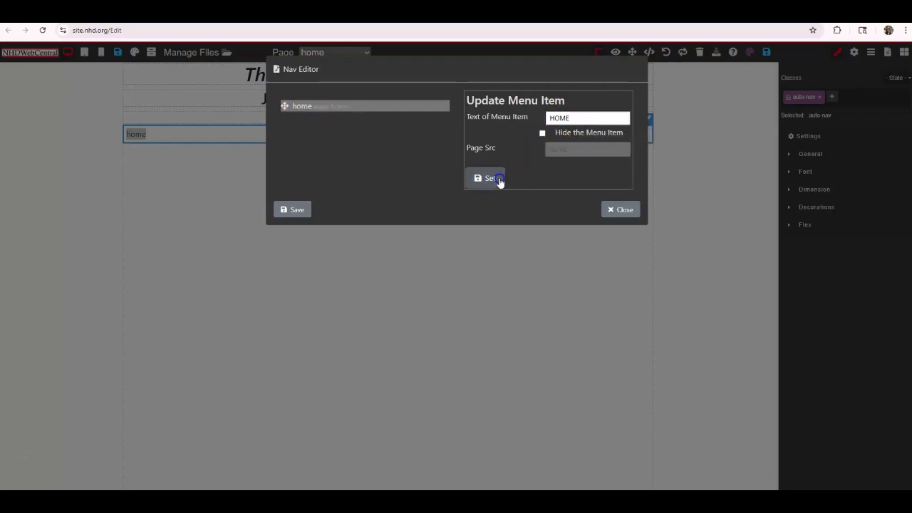
click(289, 211)
click(629, 209)
Reload the editor page and select the navigation block below the subtitle.
click(749, 54)
click(44, 31)
click(161, 142)
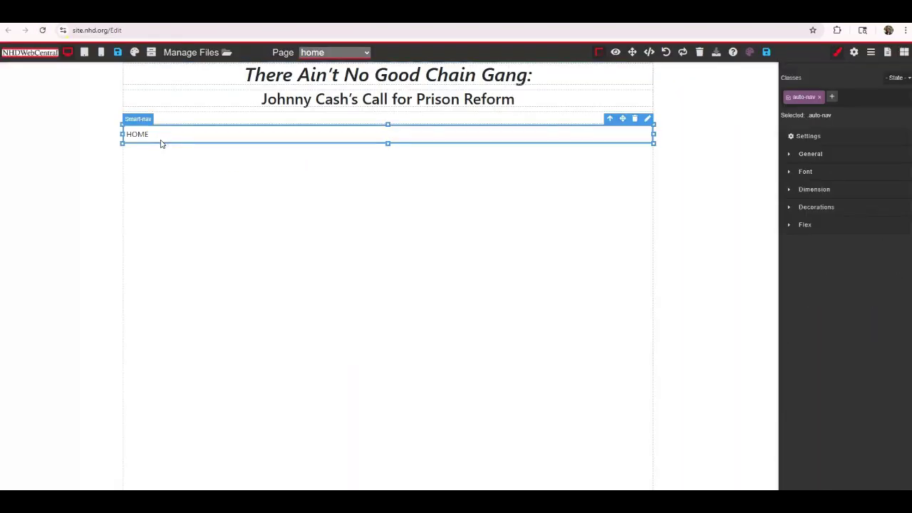
click(247, 154)
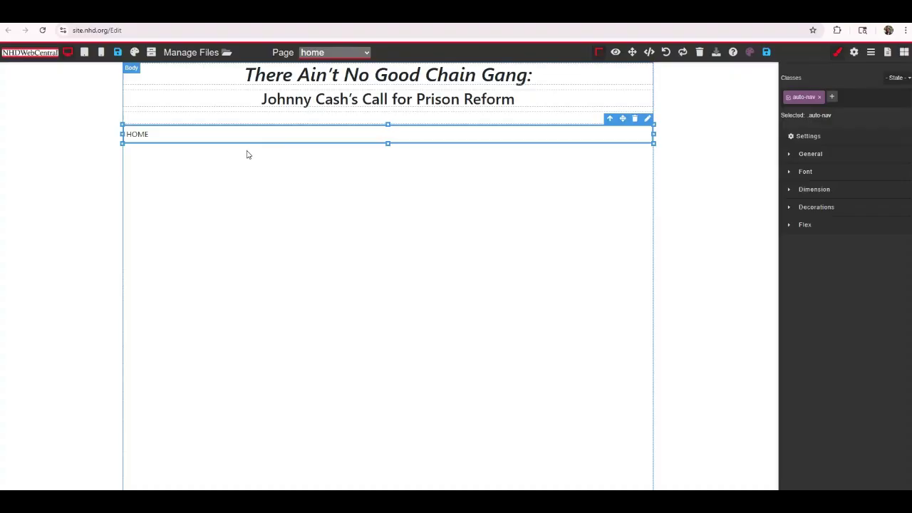
Upload the Prison Bars Background Image, MP3 There Ain't No Good Chain Gang and Johnny Cash Cummins Prison files to the site.
click(220, 51)
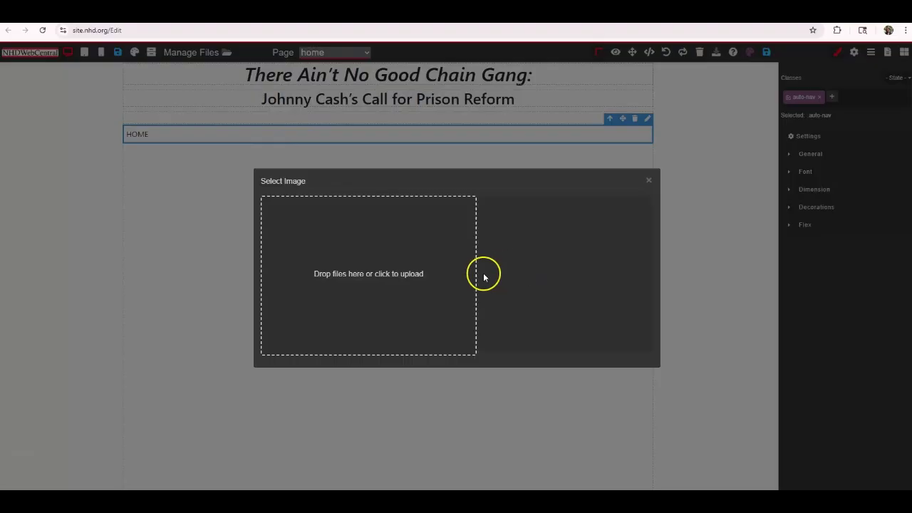
click(384, 276)
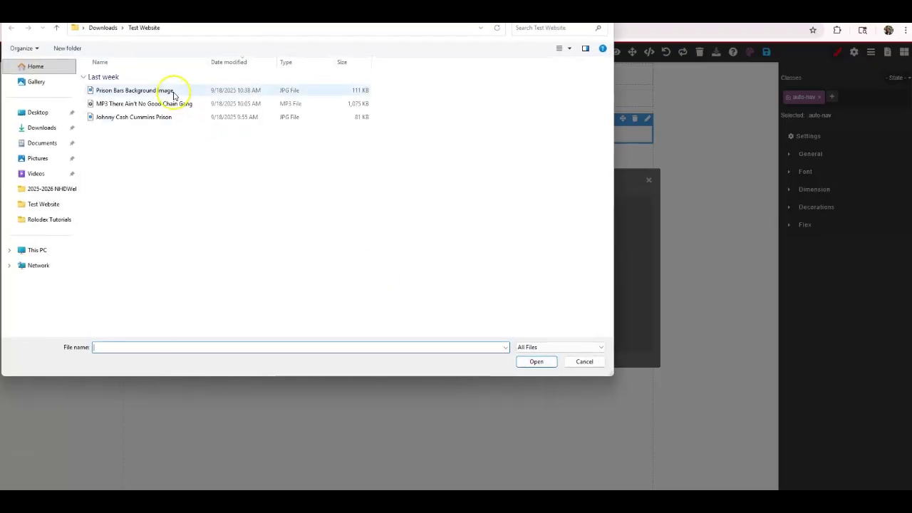
click(171, 92)
ctrl+click(171, 105)
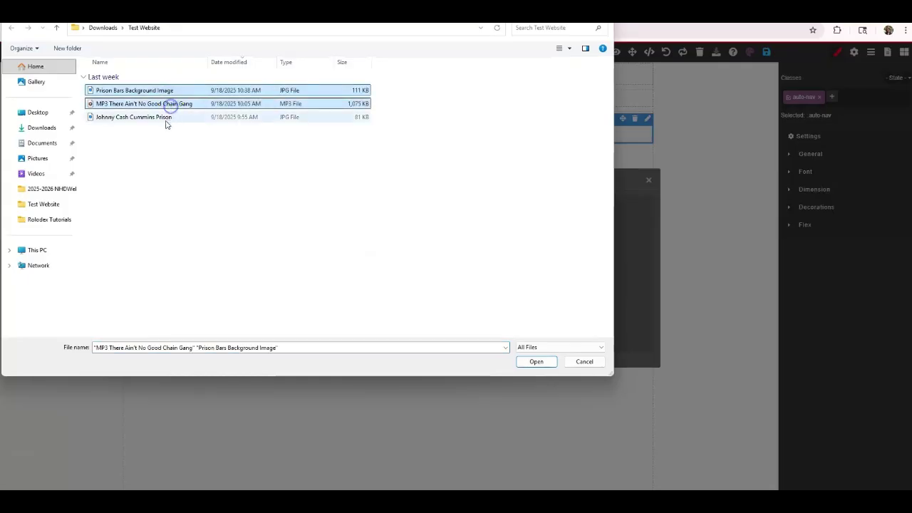
ctrl+click(166, 120)
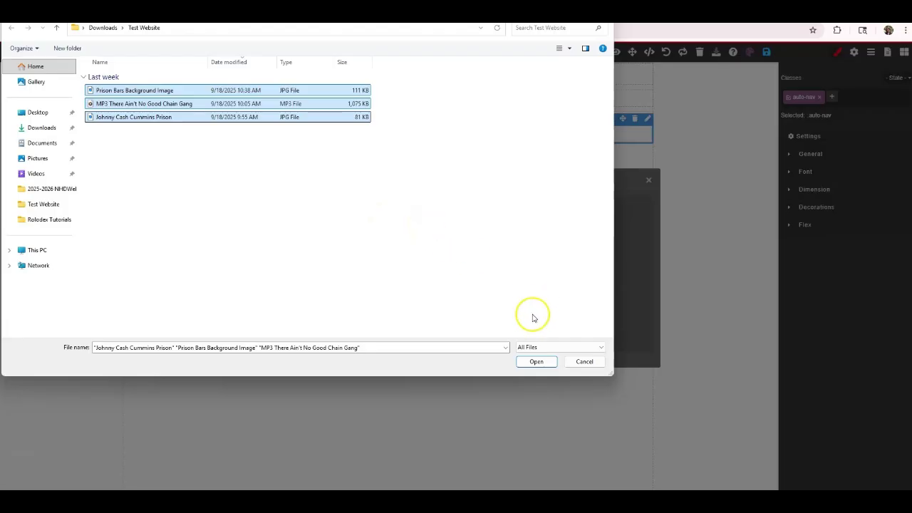
click(537, 362)
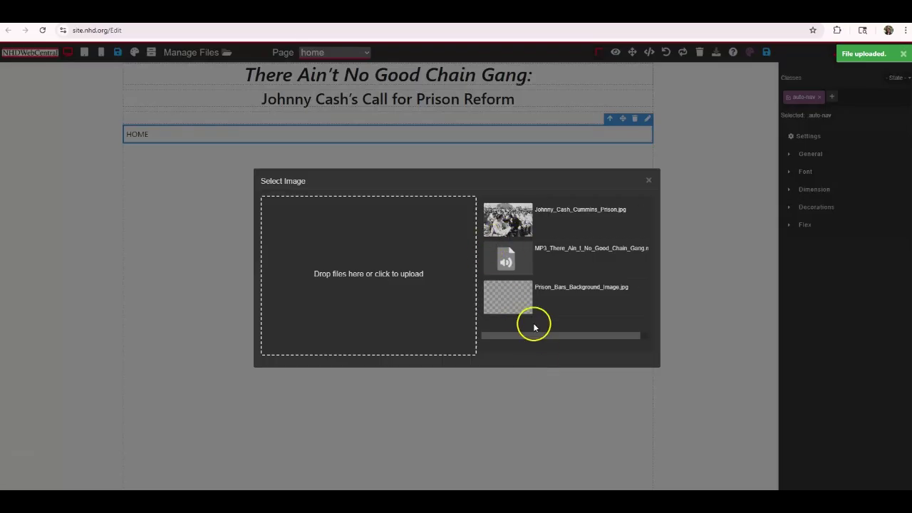
mouse_move(554, 309)
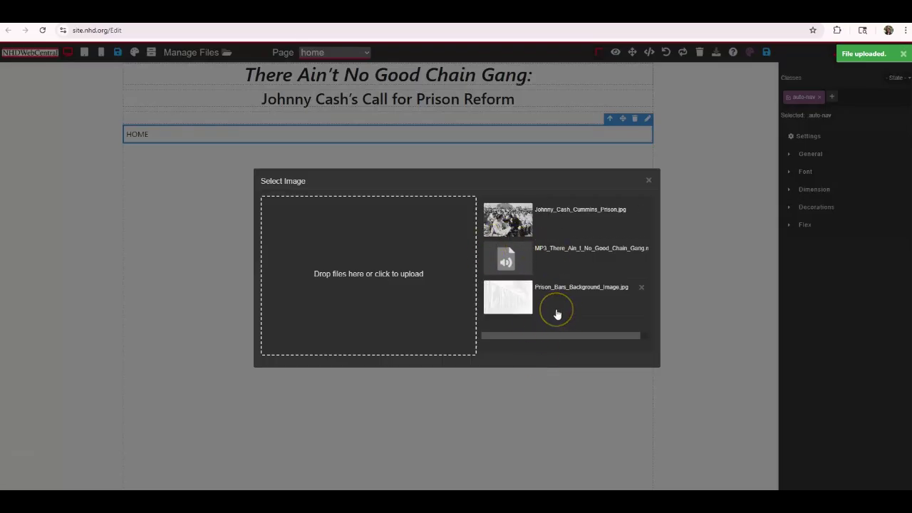
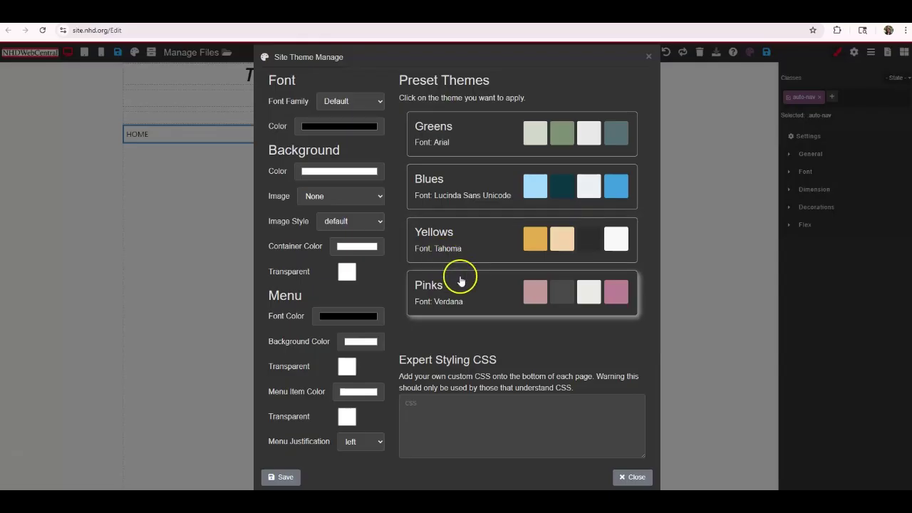
Try the Greens, Blues and Yellows preset themes and apply the Pinks preset in the site theme settings.
click(433, 134)
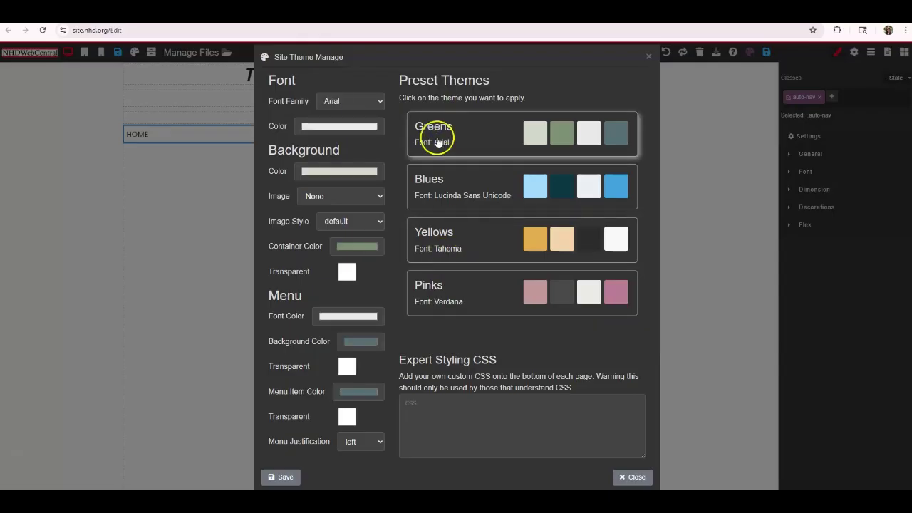
click(463, 183)
click(467, 239)
click(466, 302)
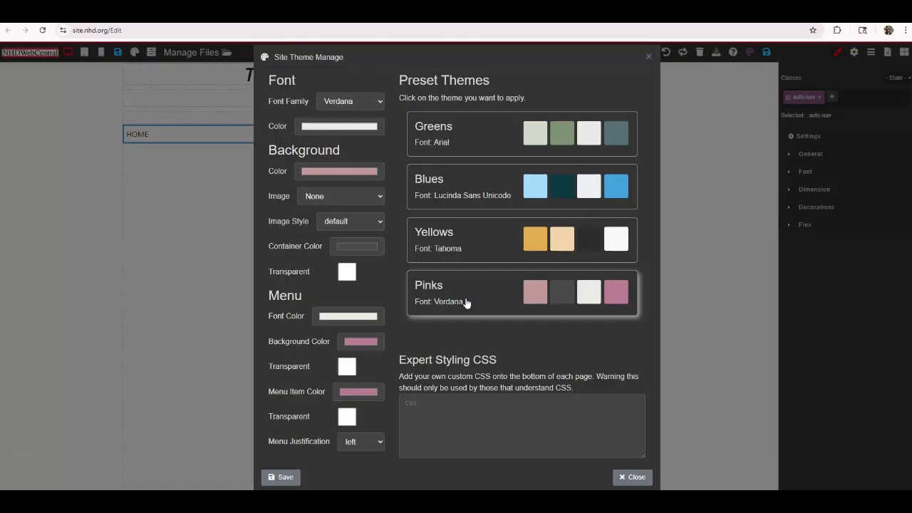
Set the site font family to Tahoma and the font color to black.
click(336, 101)
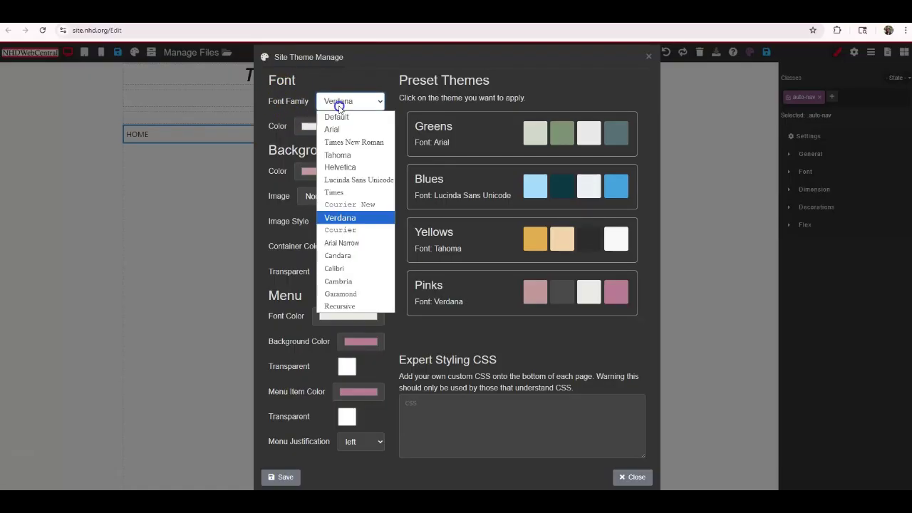
click(334, 154)
click(333, 128)
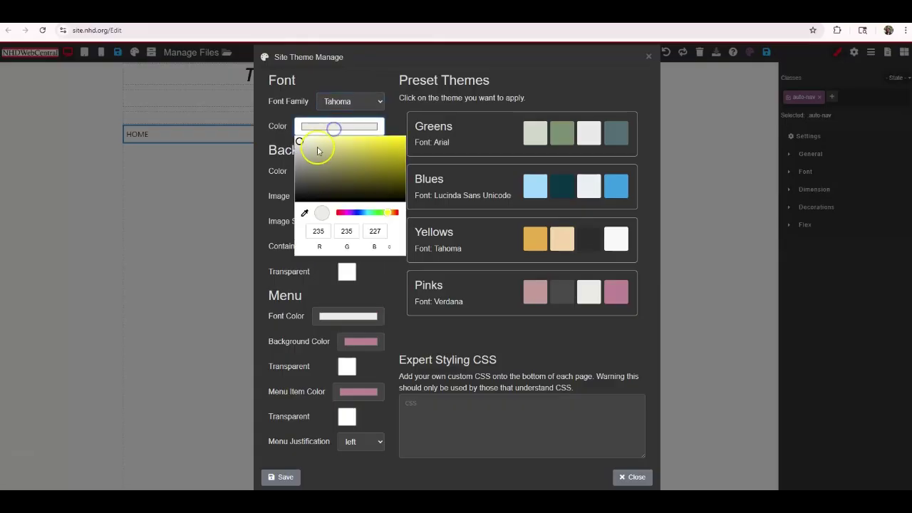
drag(318, 151, 299, 206)
click(279, 129)
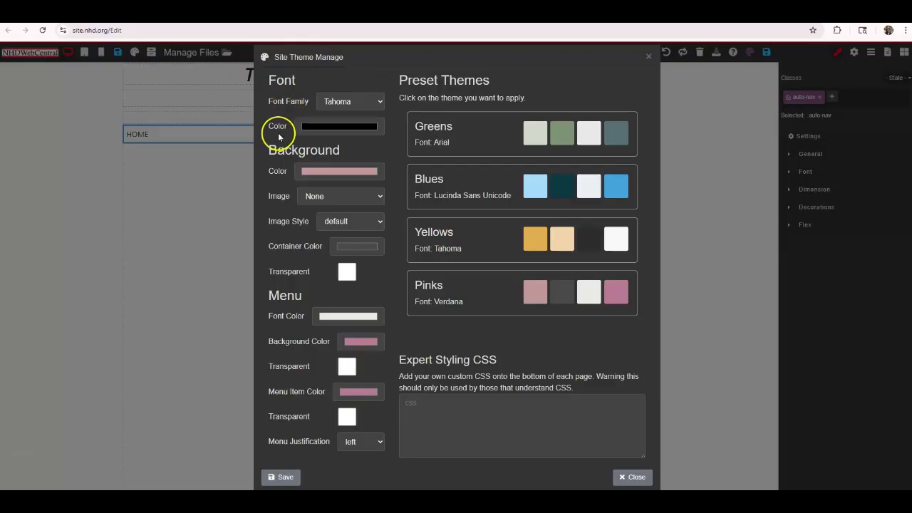
Set the site background color to white.
click(317, 176)
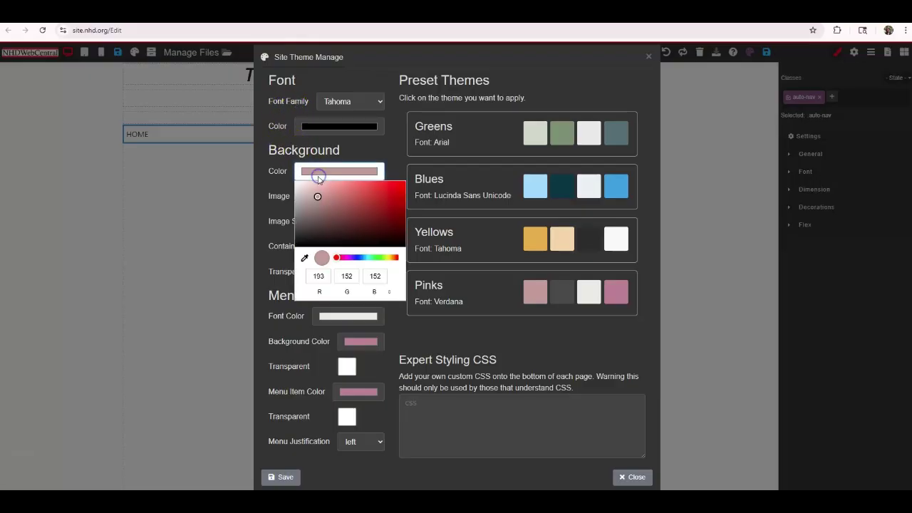
drag(318, 182, 296, 181)
click(277, 167)
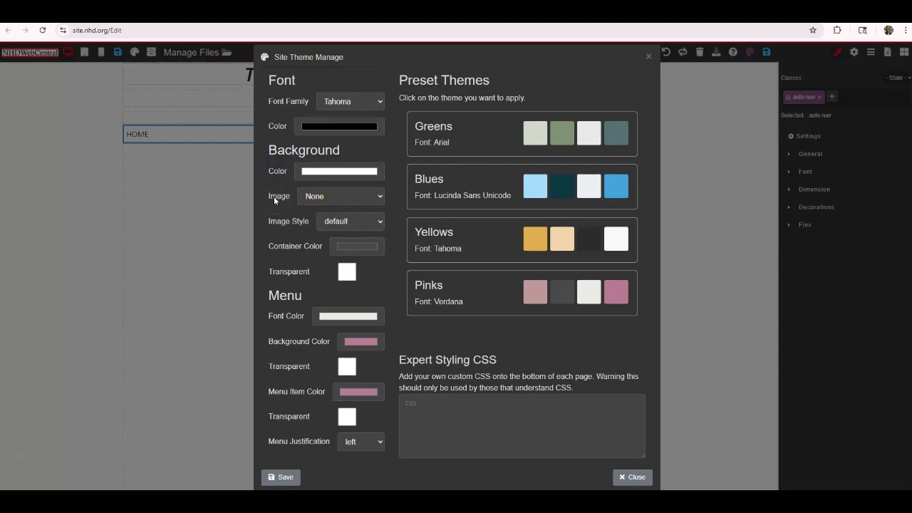
Use Prison_Bars_Background_Image.jpg as the site background image with the cover image style.
click(306, 195)
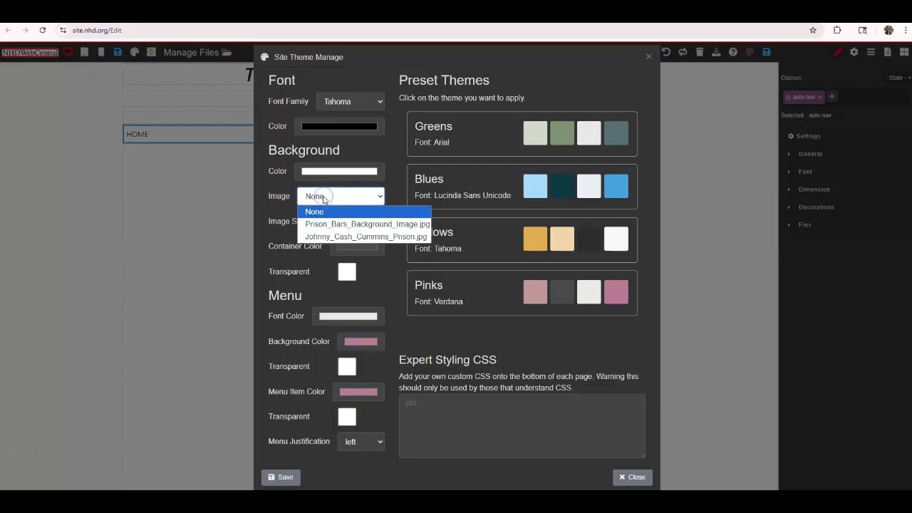
click(324, 237)
click(324, 225)
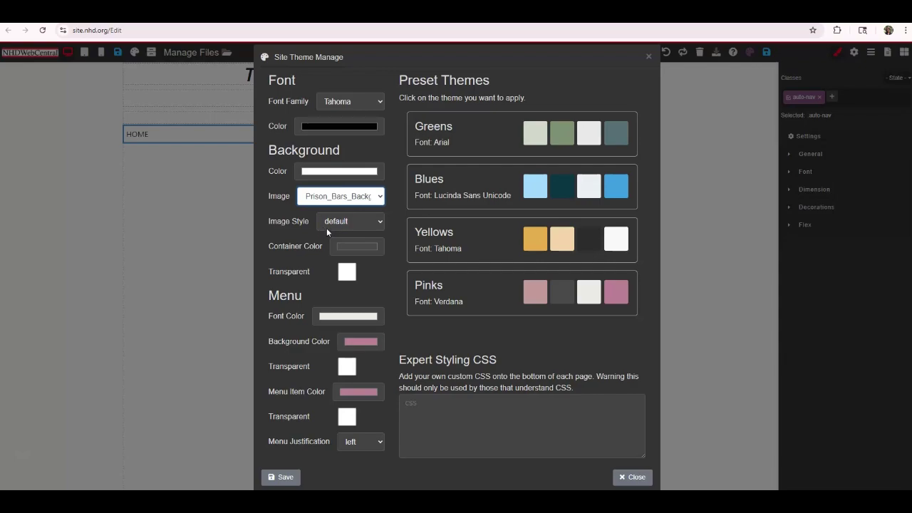
click(338, 227)
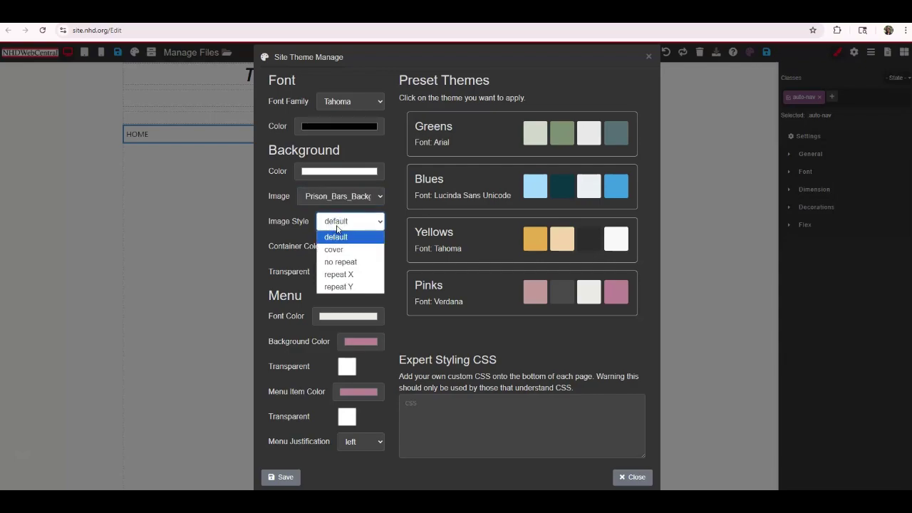
click(346, 251)
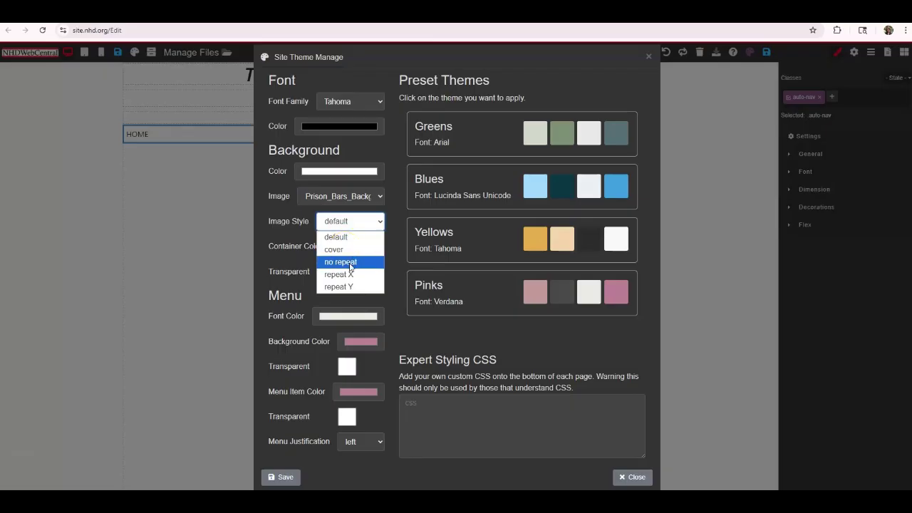
click(349, 287)
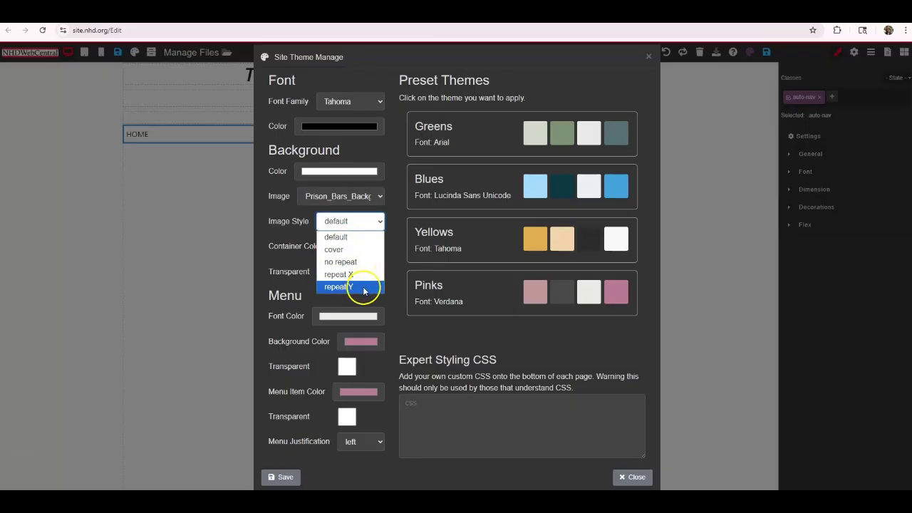
click(346, 251)
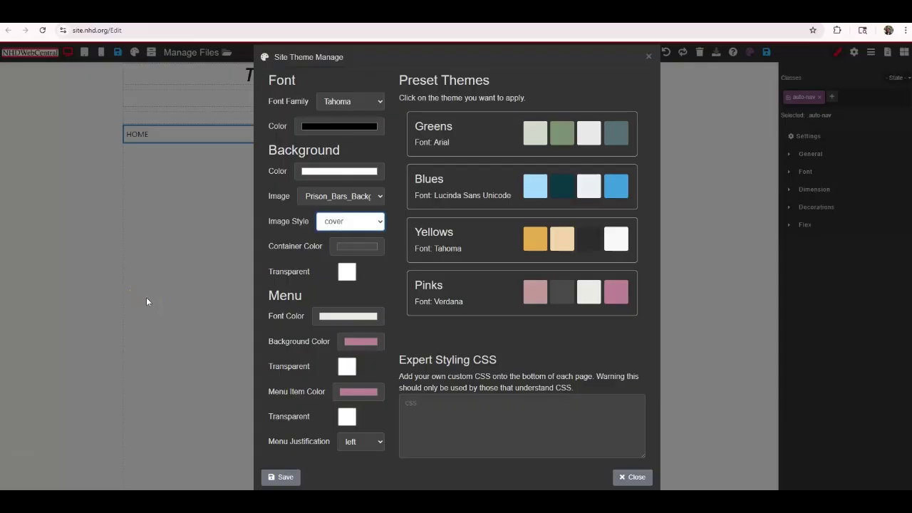
Make the background container transparent.
click(370, 246)
click(350, 247)
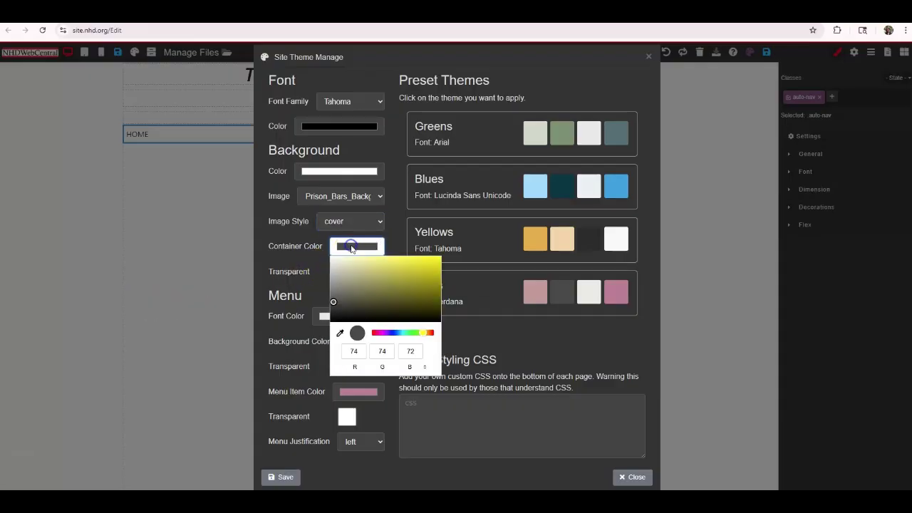
click(295, 263)
click(347, 272)
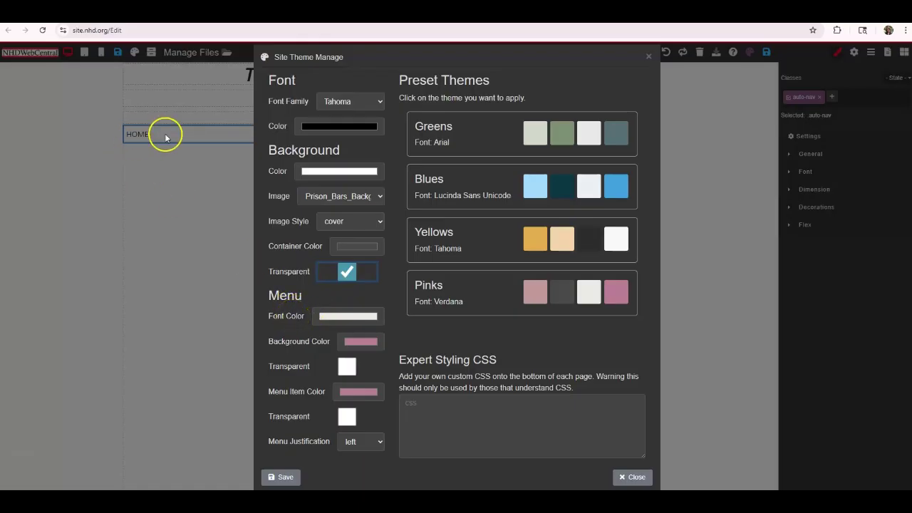
Try a black menu font color together with a different menu background color.
click(339, 318)
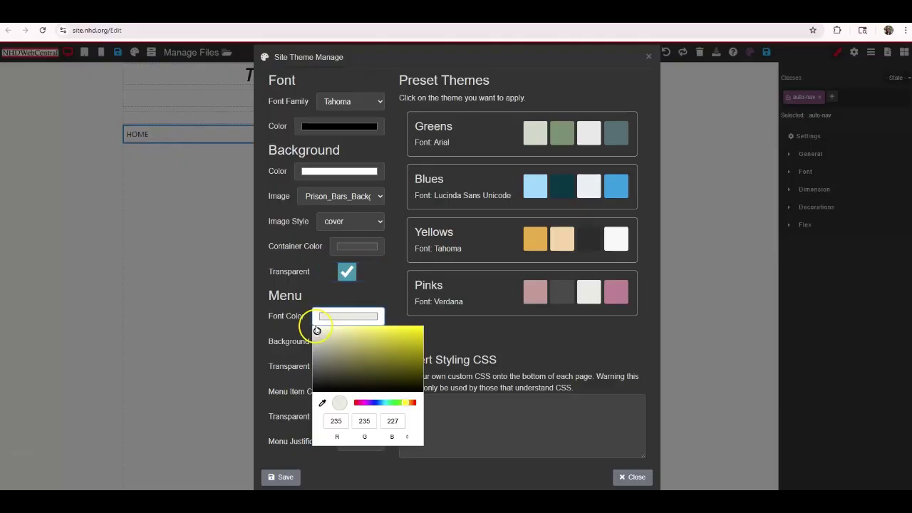
drag(313, 329, 315, 397)
click(276, 322)
click(360, 341)
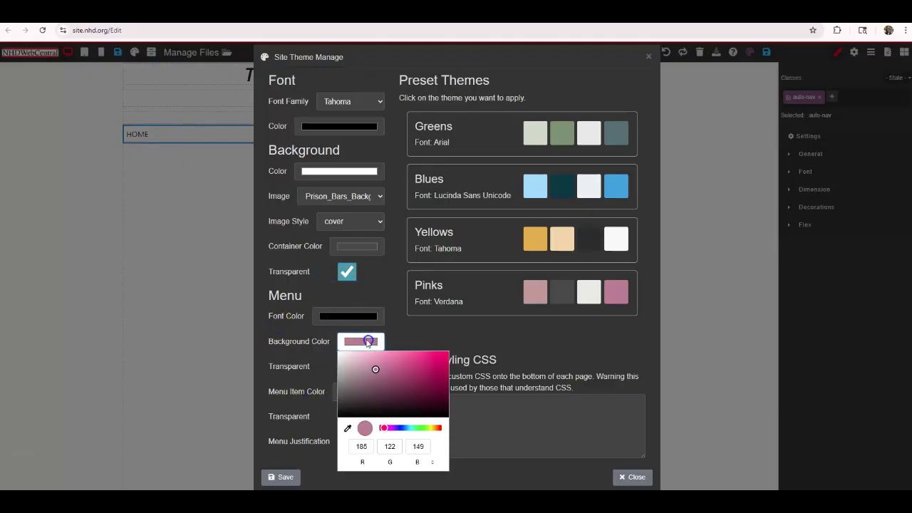
drag(371, 368, 332, 342)
click(302, 335)
Set the menu font color to white and the menu background color to black.
click(347, 315)
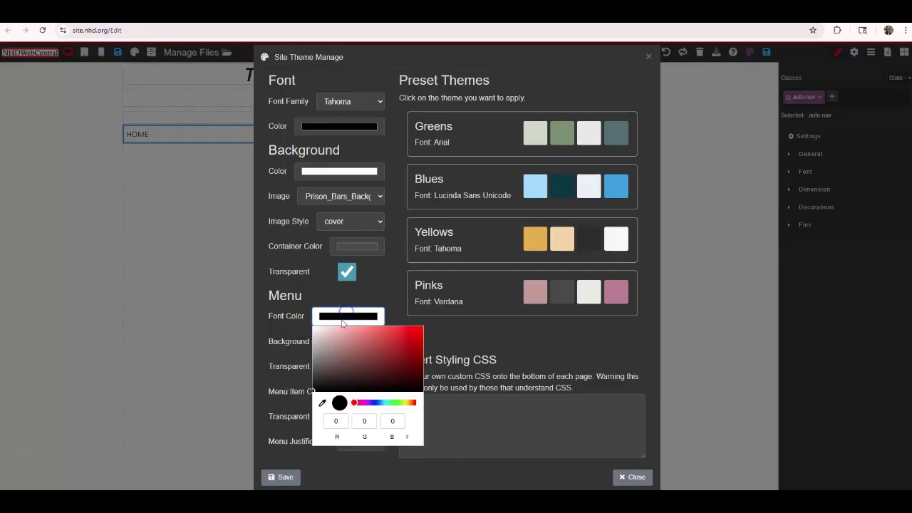
click(320, 328)
click(292, 317)
click(360, 342)
drag(343, 409, 341, 425)
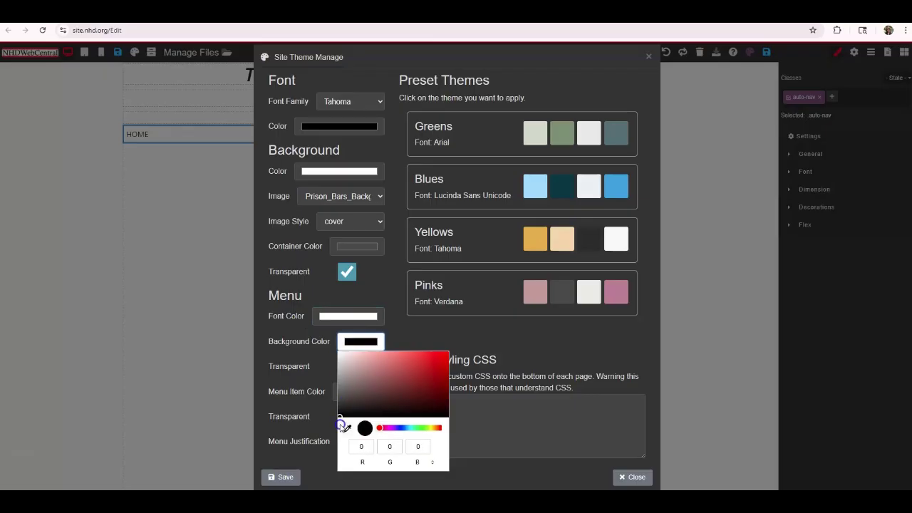
click(293, 340)
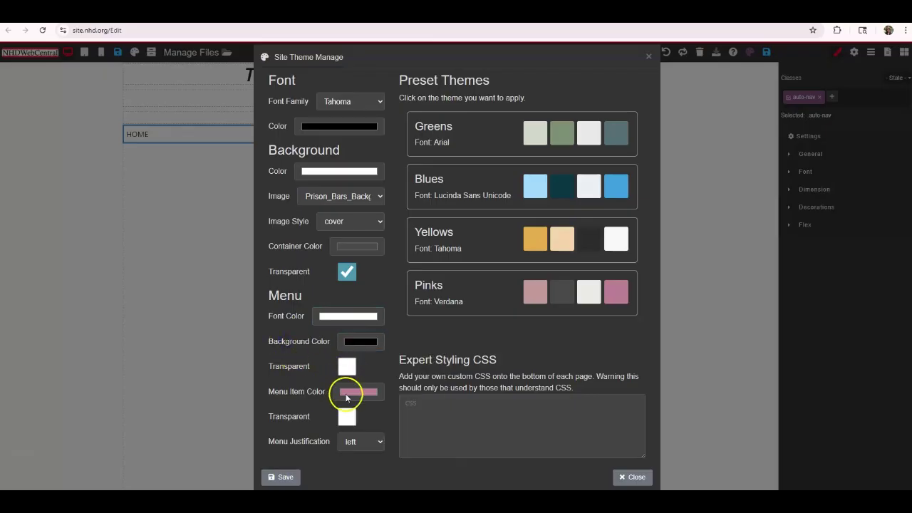
Set the menu item color to black and the menu justification to center, saving the theme and the page.
click(344, 393)
drag(360, 292, 319, 349)
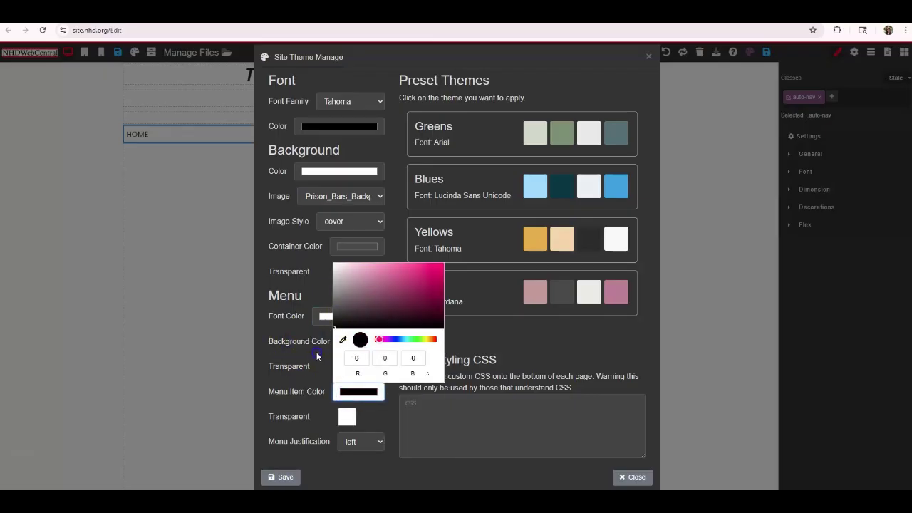
click(291, 354)
click(364, 443)
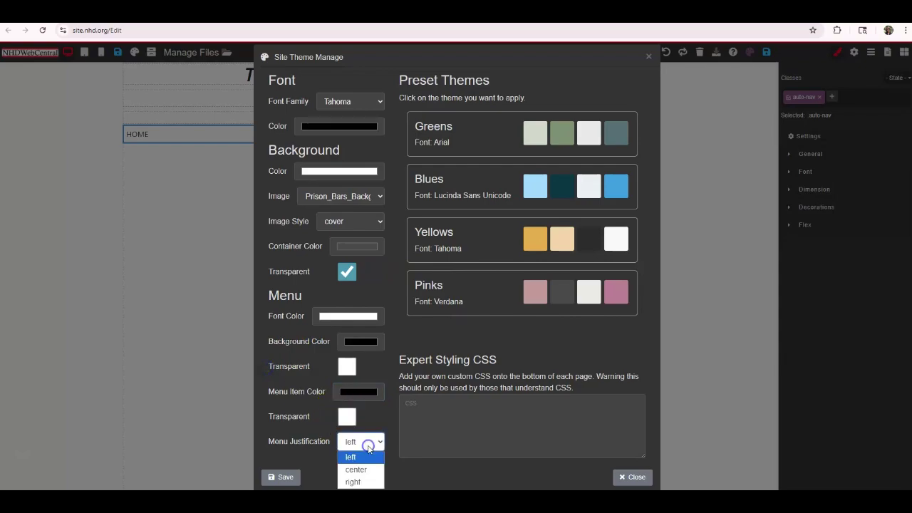
click(356, 470)
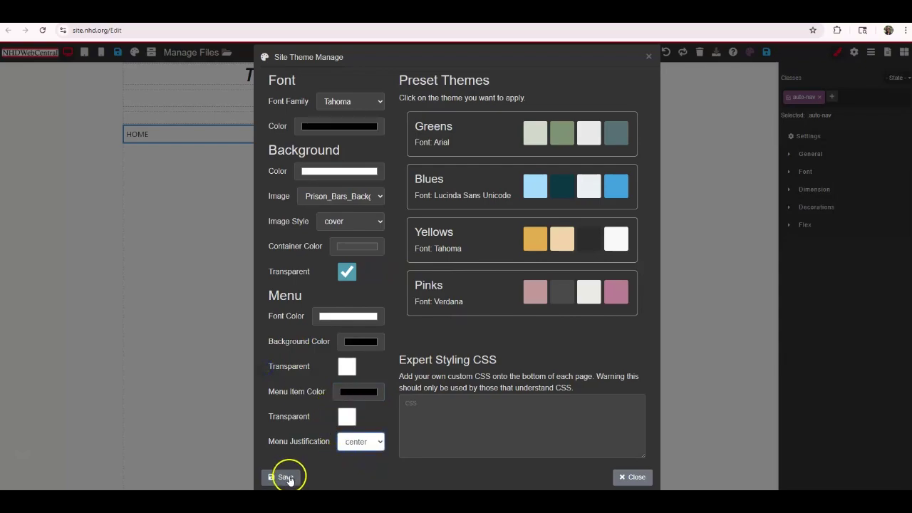
click(285, 478)
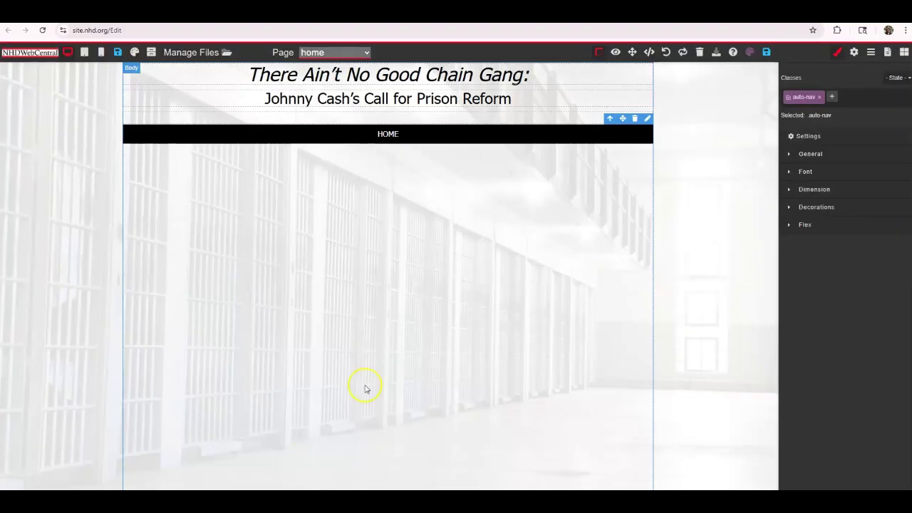
click(768, 53)
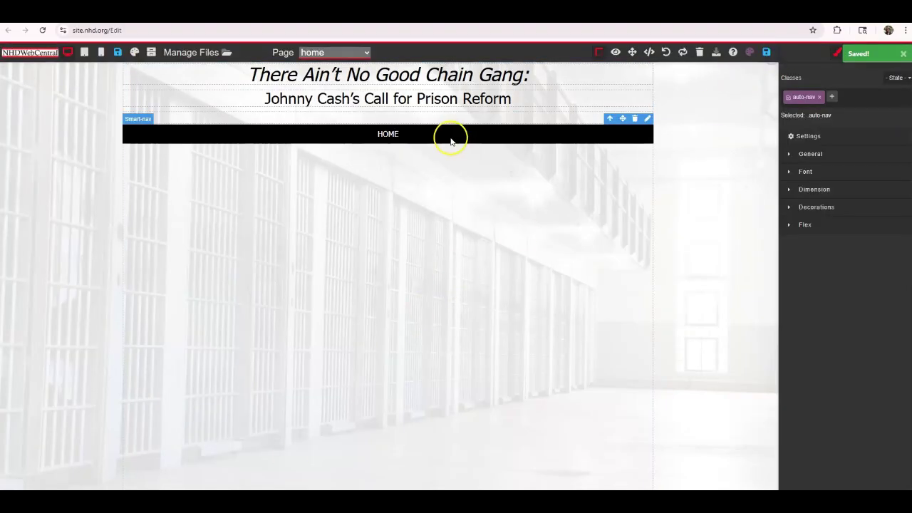
Try a pink container color with container transparency turned off, and save the site theme.
click(416, 137)
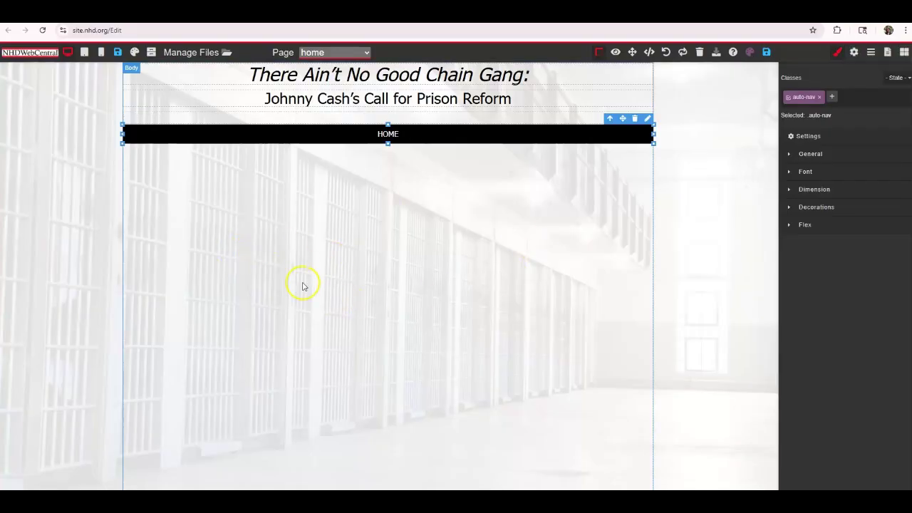
mouse_move(426, 307)
mouse_down()
mouse_move(405, 301)
mouse_move(425, 287)
mouse_move(420, 317)
mouse_up()
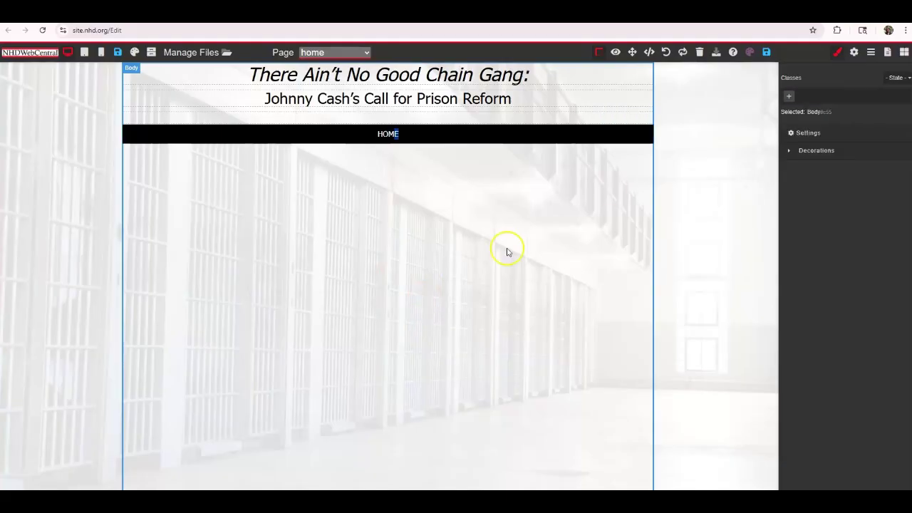
click(750, 53)
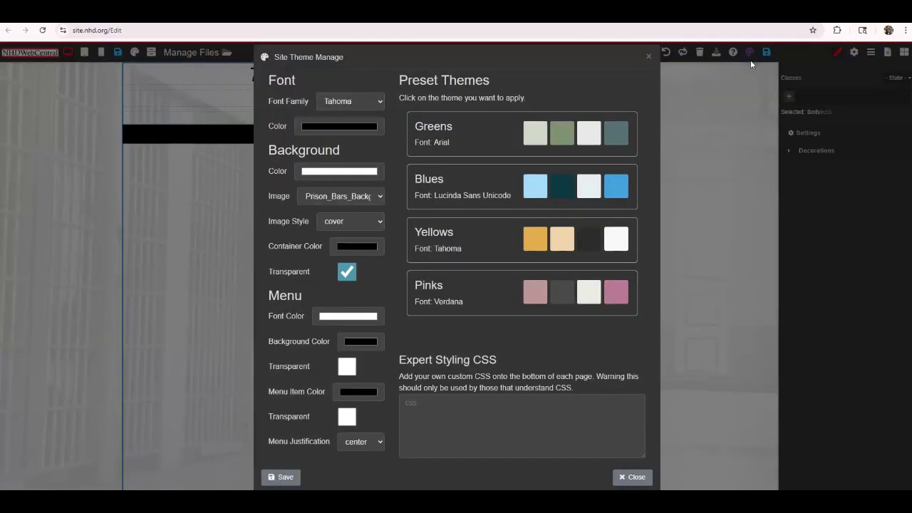
drag(347, 271, 342, 249)
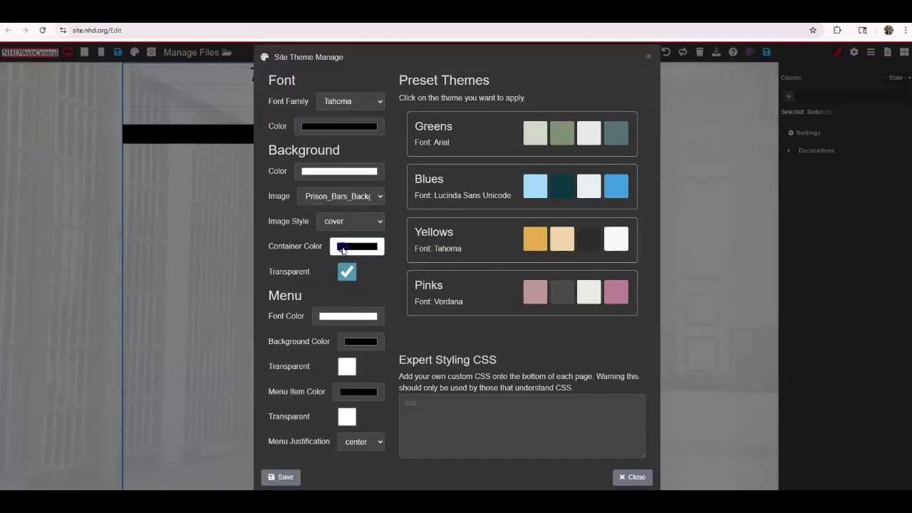
click(342, 250)
click(349, 271)
click(373, 258)
click(318, 251)
click(344, 276)
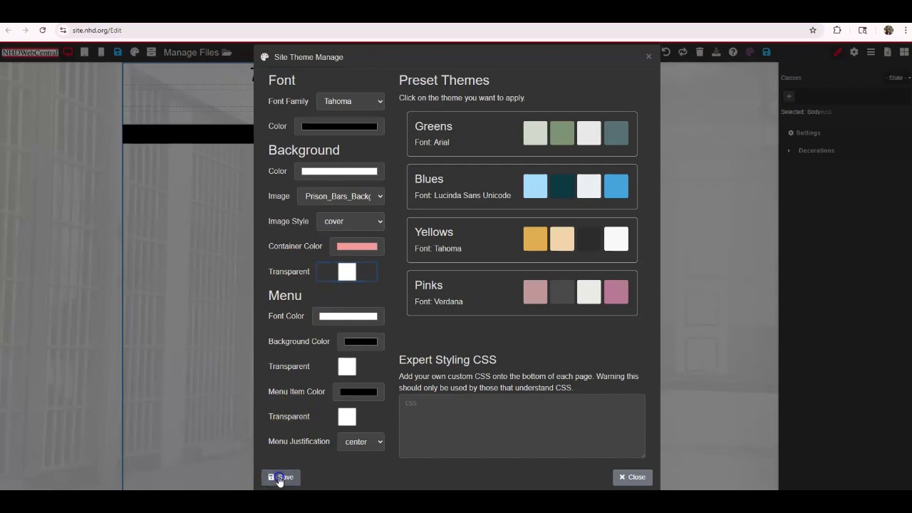
click(278, 478)
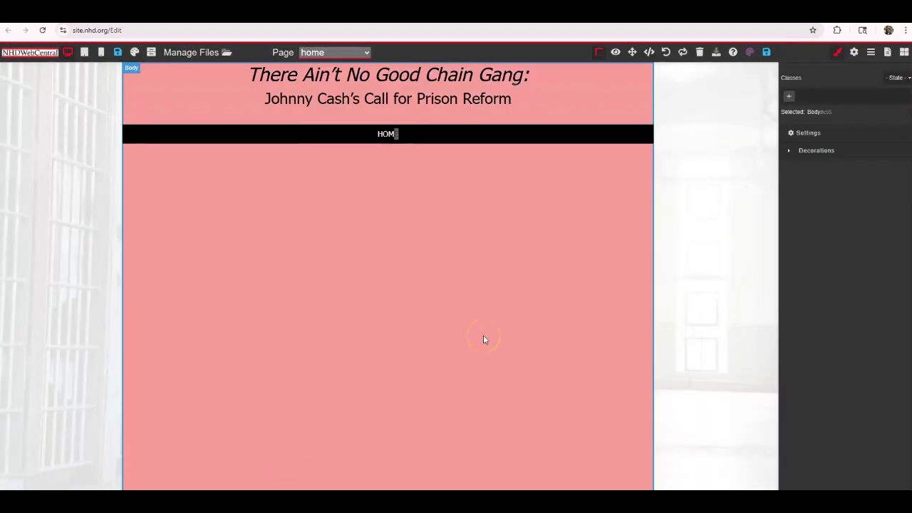
Set the container color to white and make the container transparent again, saving the theme and the page.
click(751, 56)
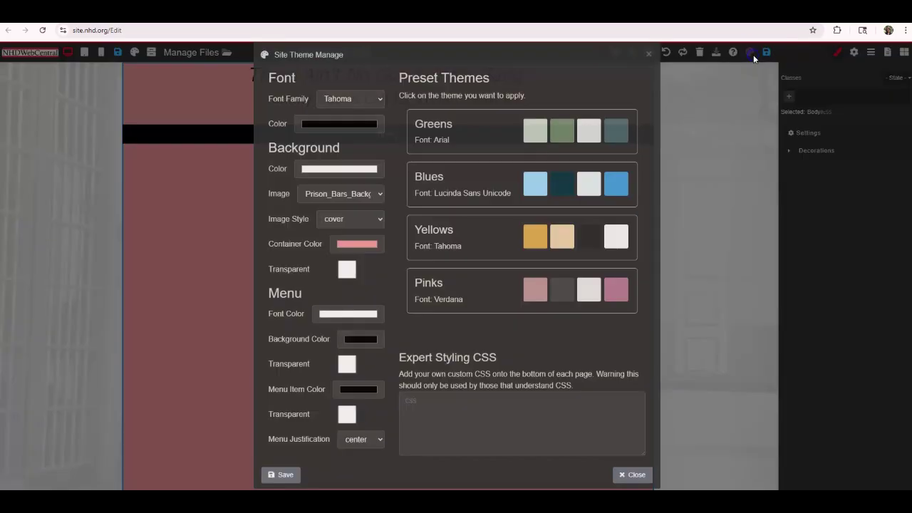
click(360, 243)
drag(350, 265, 304, 248)
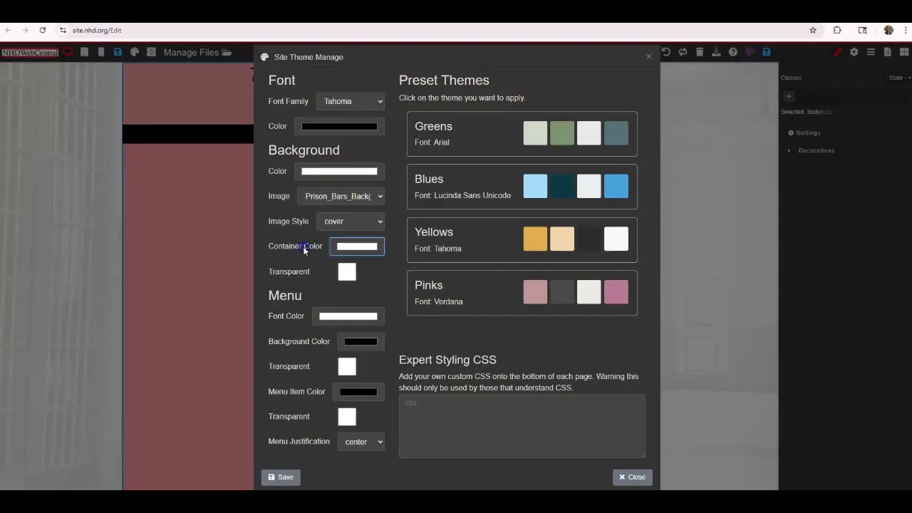
click(346, 269)
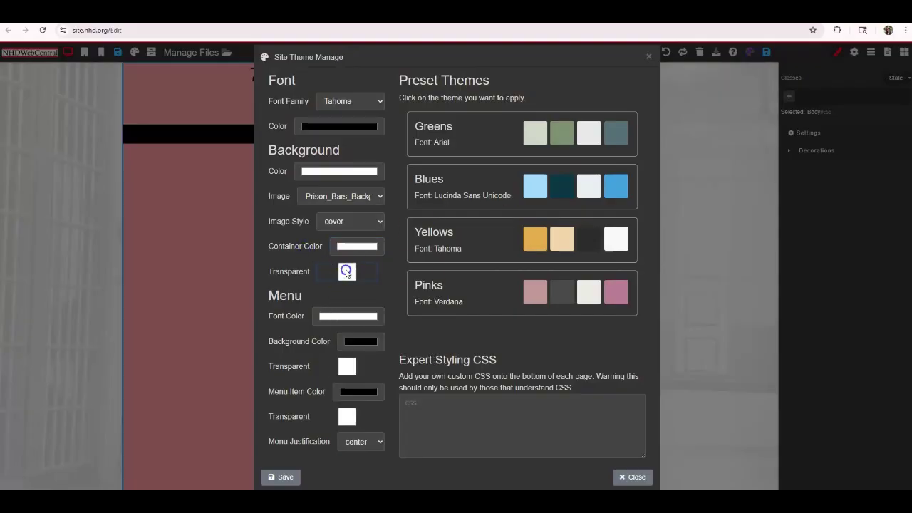
click(286, 476)
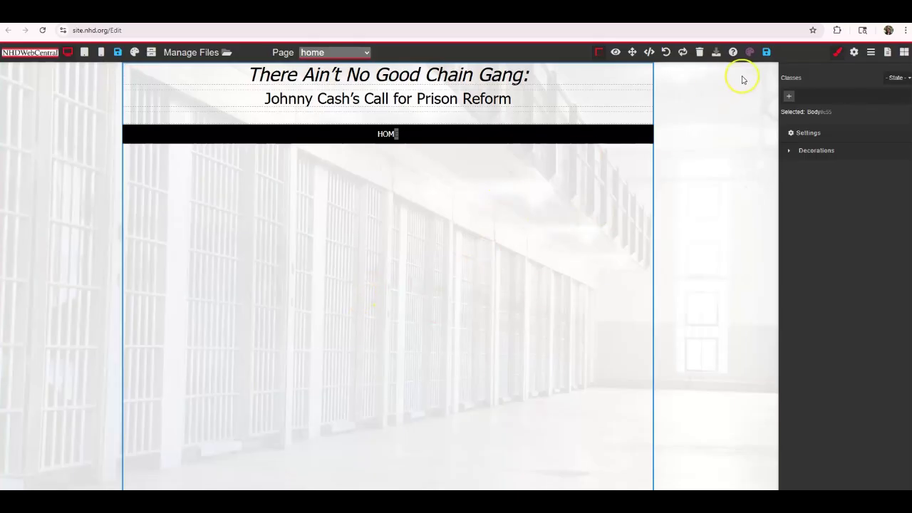
click(767, 53)
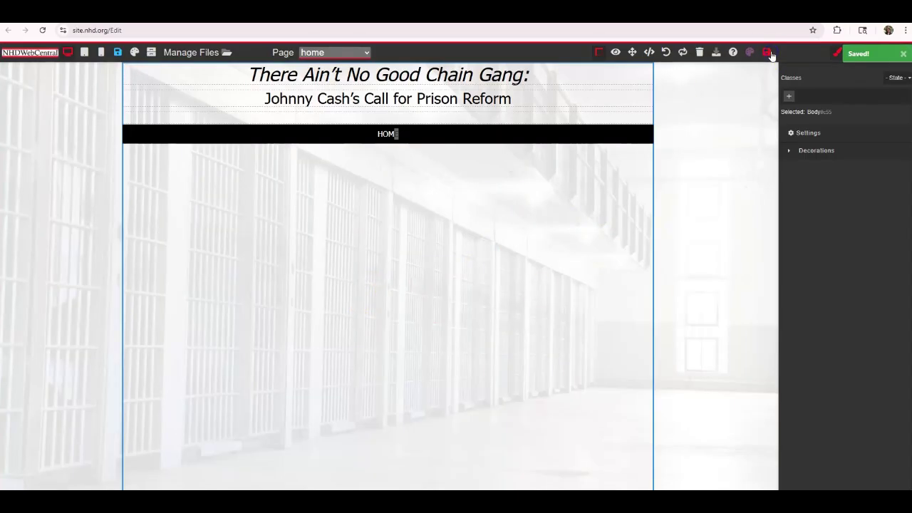
Add a spacer below the navigation menu and place a Primary Source Quote block under it.
click(545, 219)
click(904, 53)
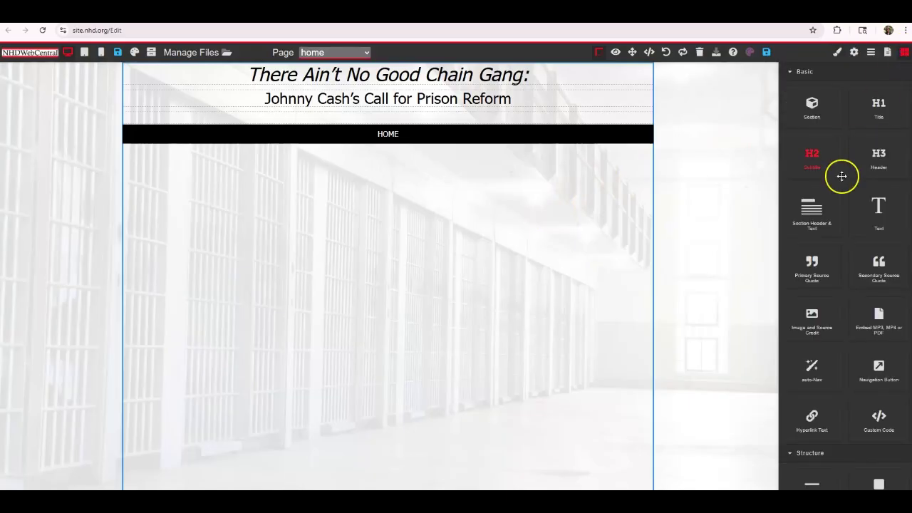
drag(841, 176, 423, 216)
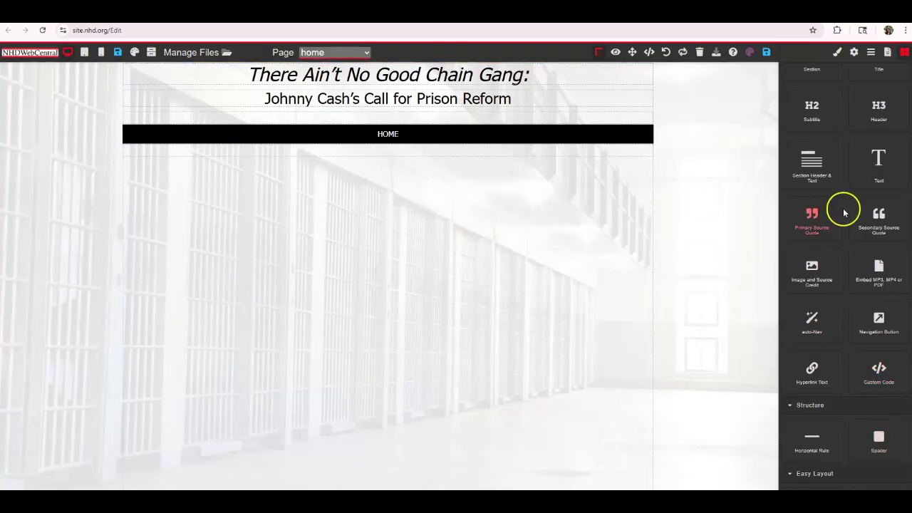
scroll(840, 207, up, 1)
drag(822, 276, 545, 283)
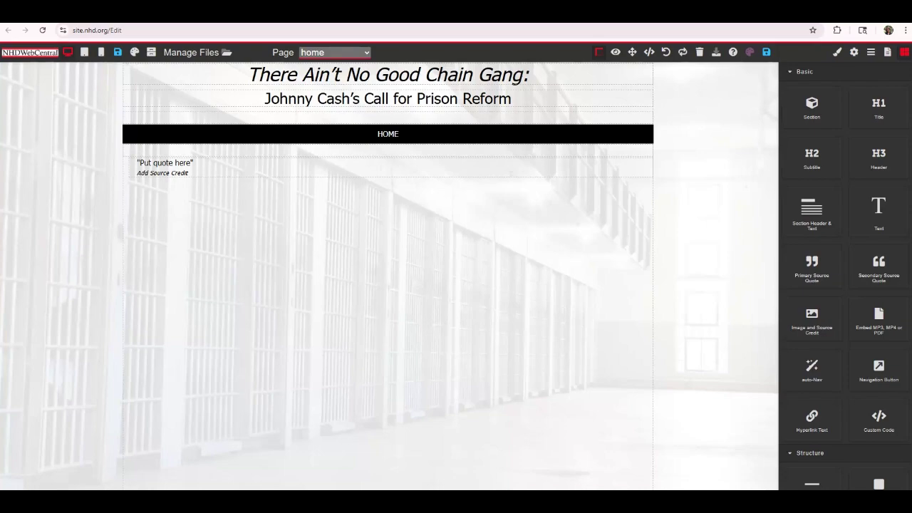
Replace the placeholder quote with Cash's prison-reform quote running from "I have seen and heard of things" to "in order for prison reform to come about.".
double_click(141, 161)
drag(139, 162, 204, 163)
text(I have seen and heard of things at some of the concerts that would chill the blood of the average citizen...But I think possibly the blood of the average citizen needs to be chilled in order for public apathy and conviction to come about because right now we have 1972 problems and 1872 jails...People have got to care in order for prison reform to come about.)
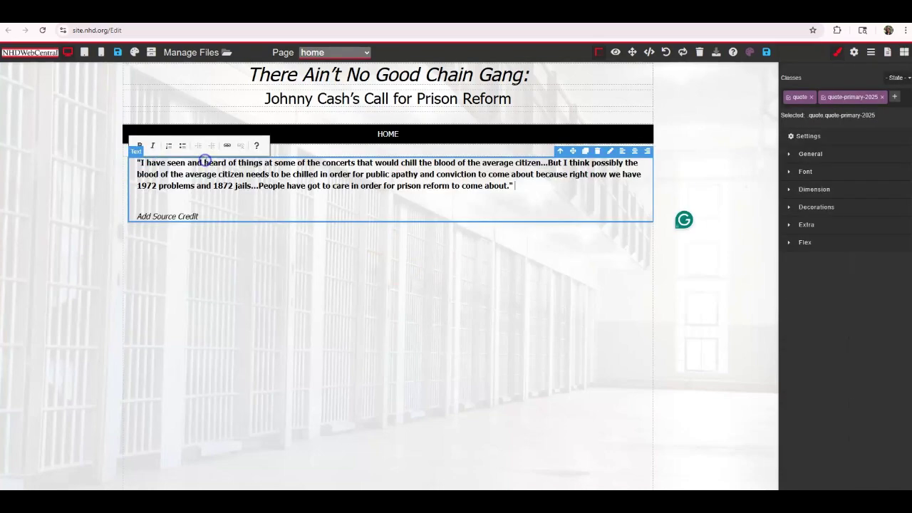
key(BackSpace)
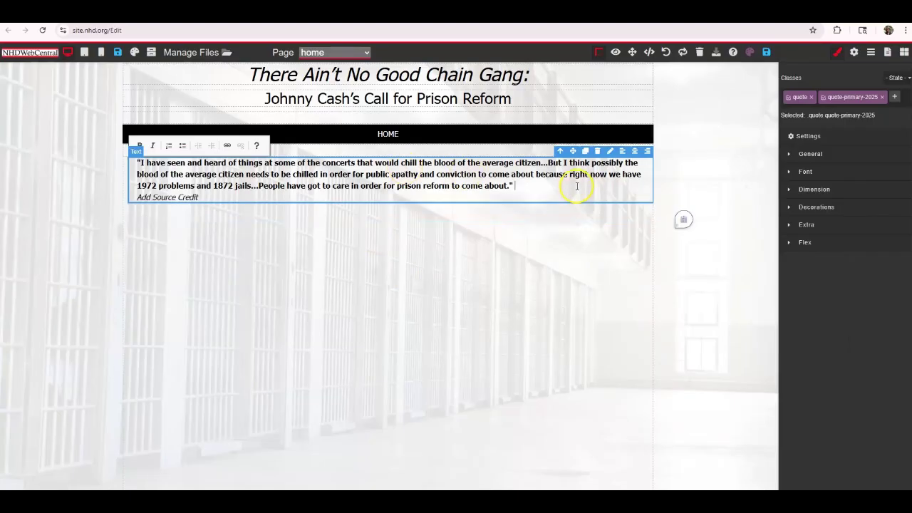
Remove the bold formatting from the quote text and keep it non-italic.
drag(523, 185, 135, 162)
click(141, 145)
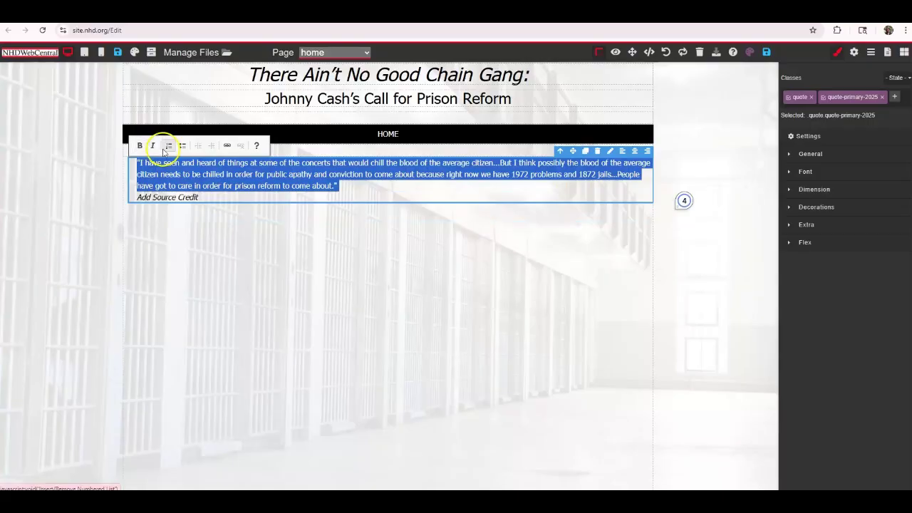
click(153, 146)
click(152, 145)
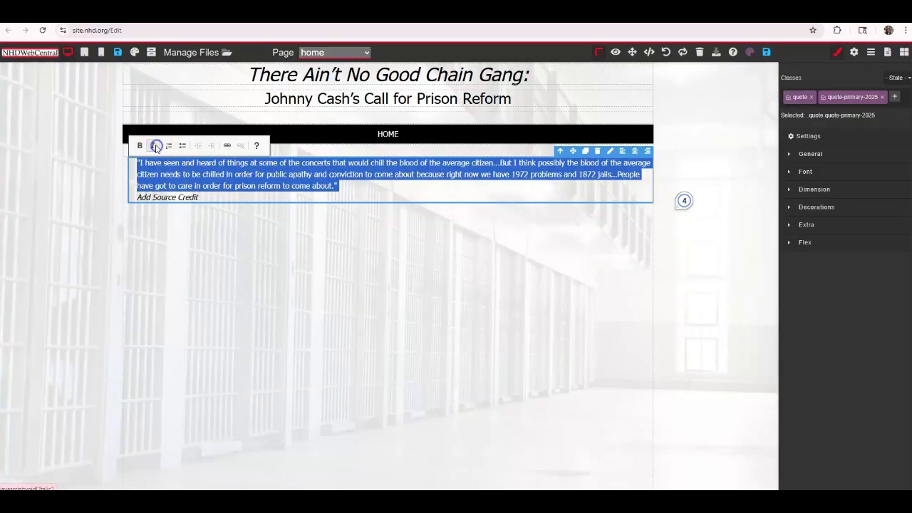
click(187, 197)
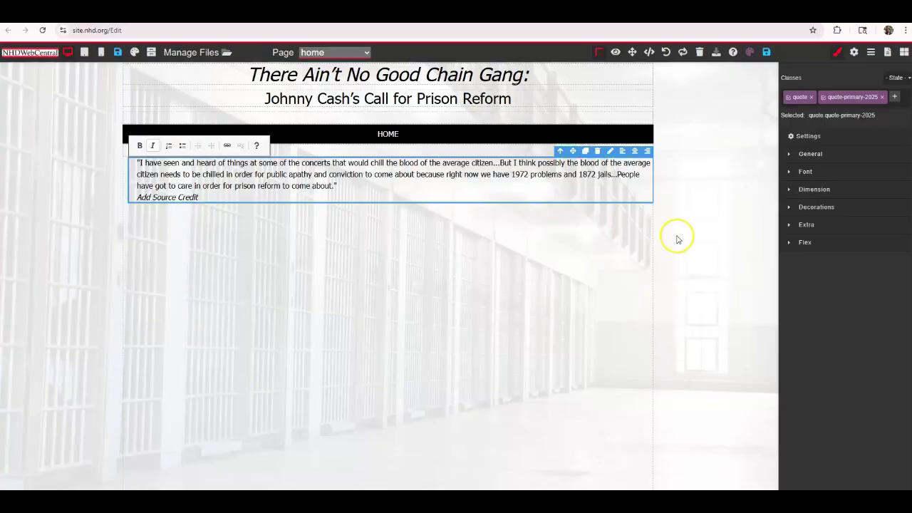
Delete the "Add Source Credit" placeholder line beneath the quote.
double_click(163, 198)
drag(203, 198, 140, 197)
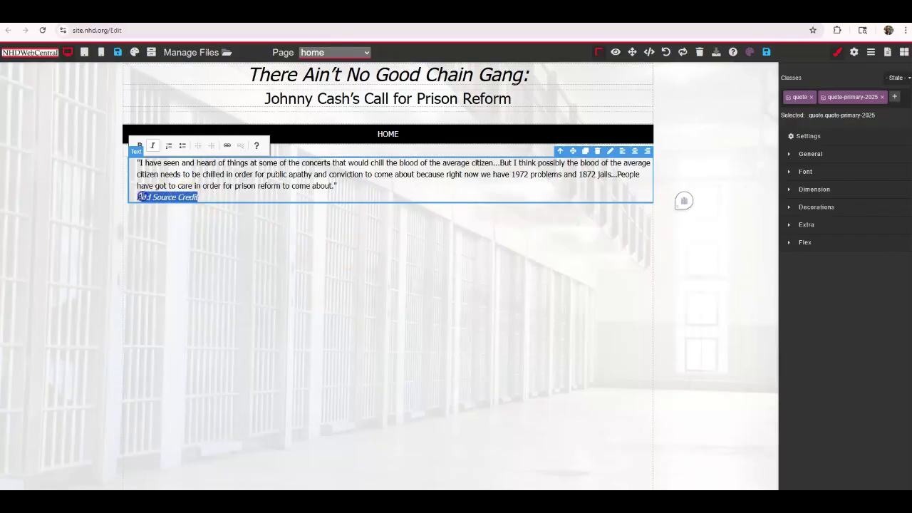
key(BackSpace)
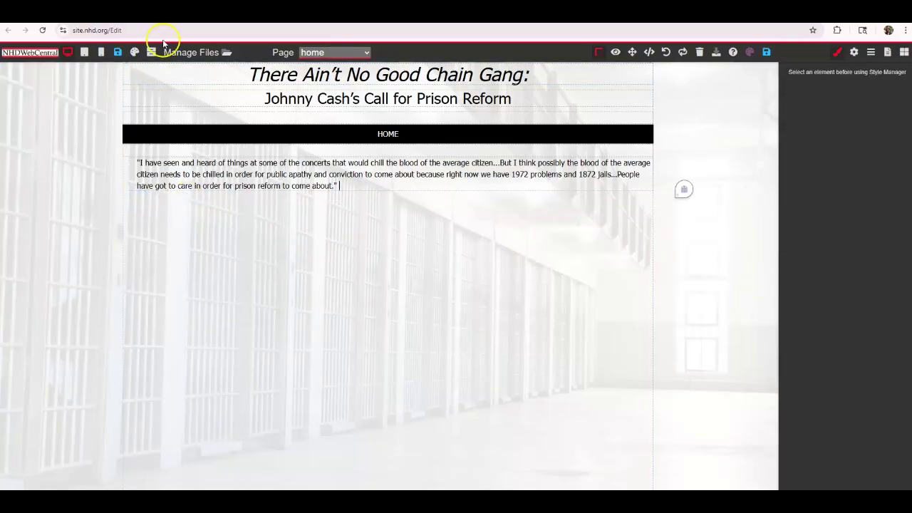
Undo the edits to the quote block and redo them.
click(664, 54)
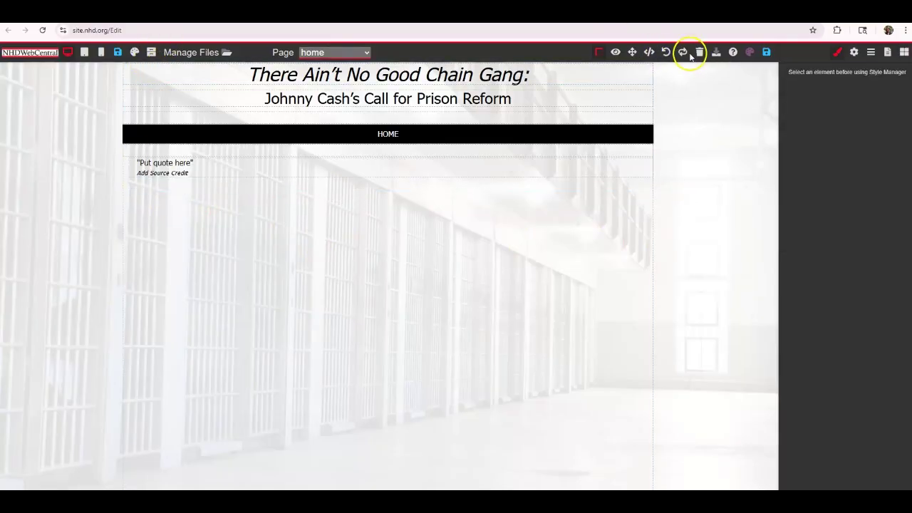
click(683, 54)
click(683, 53)
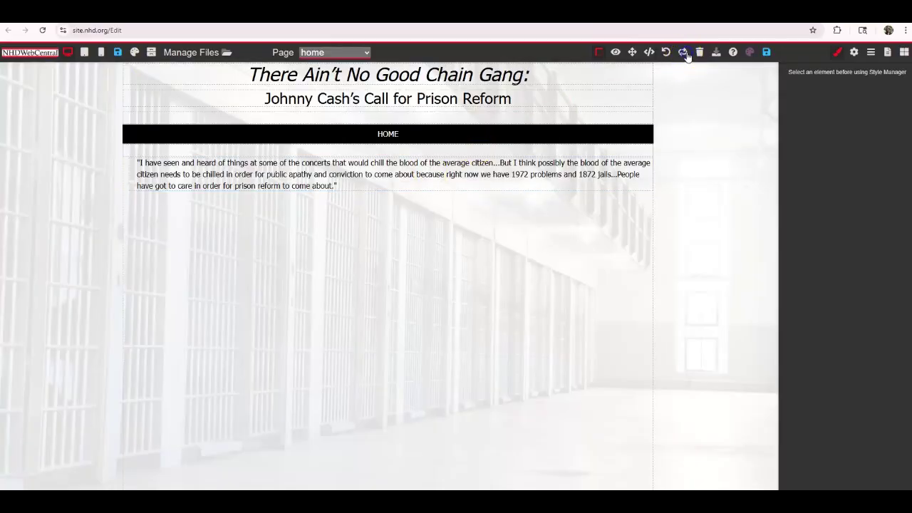
Add the credit "Johnny Cash Testimony, Parole legislation. Hearings, Ninety-second Congress, Second Session, July 1972" directly after the quote on the same line.
click(356, 256)
click(340, 186)
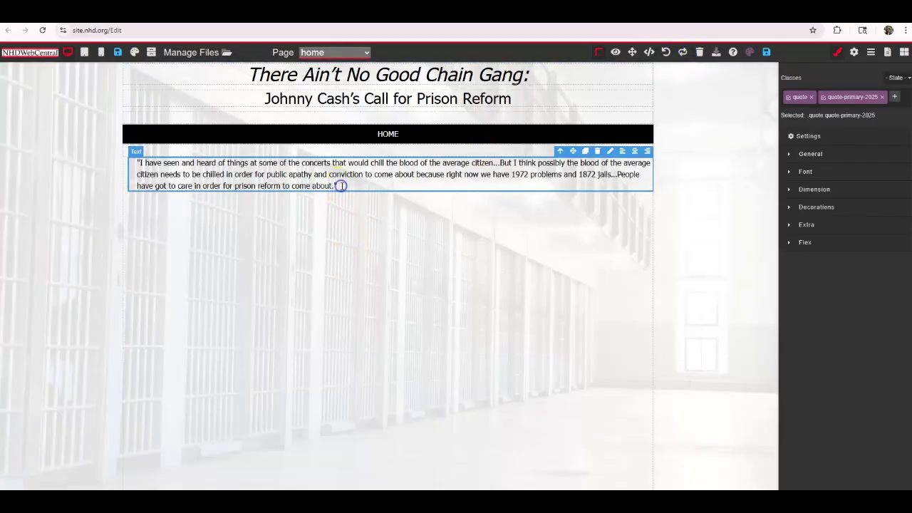
double_click(341, 185)
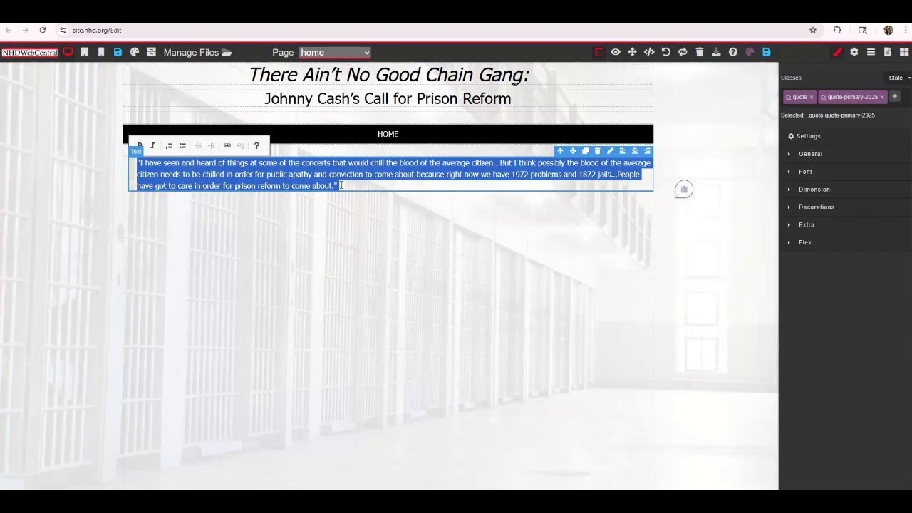
click(341, 186)
key(Return)
text(Johnny Cash Testimony, Parole legislation. Hearings, Ninety-second Congress, Second Session, July 1972)
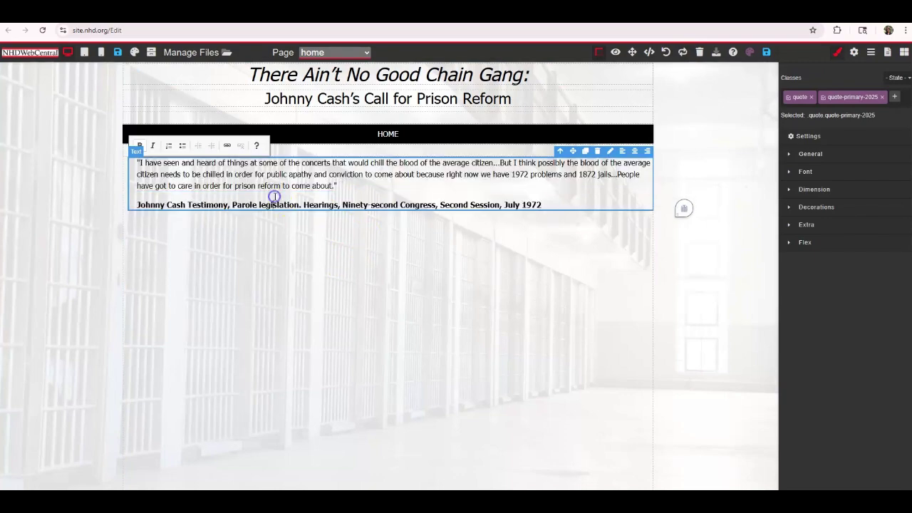
click(376, 187)
key(Delete)
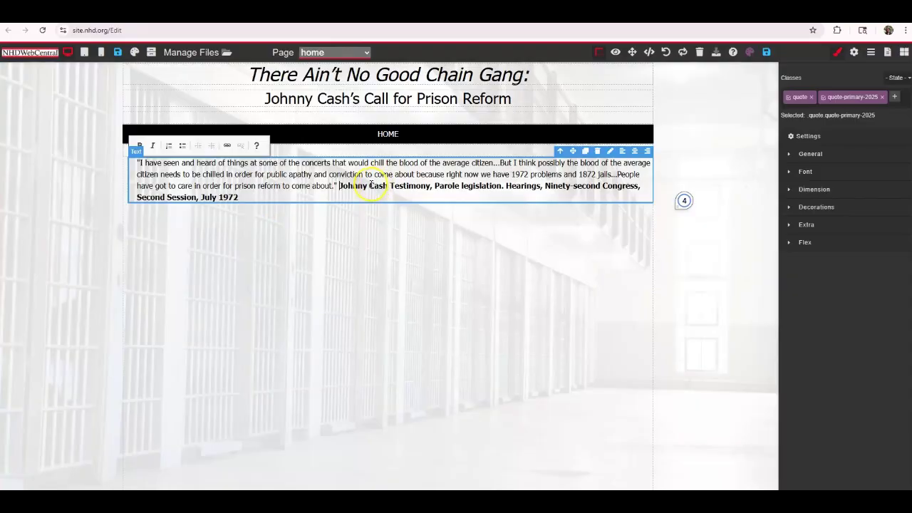
Clear the bold and italic formatting from the whole quote block, including its source credit.
drag(270, 198, 135, 163)
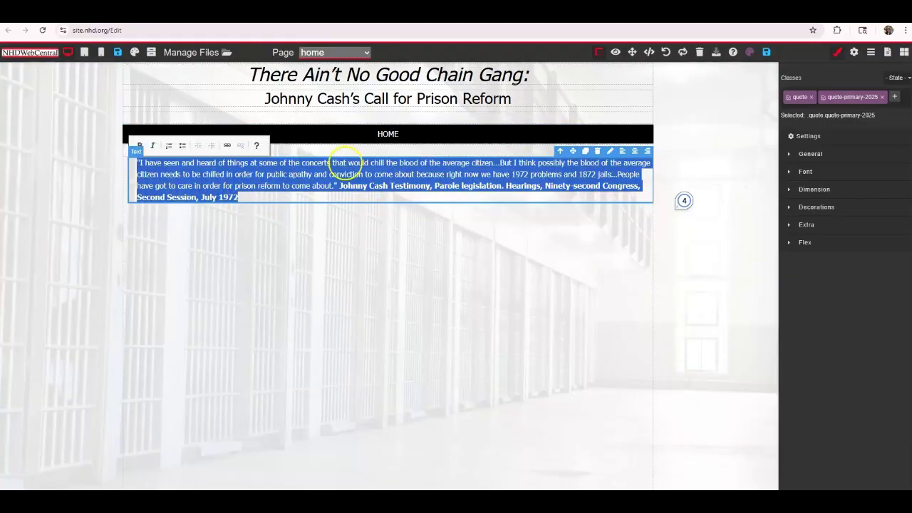
click(139, 145)
click(140, 145)
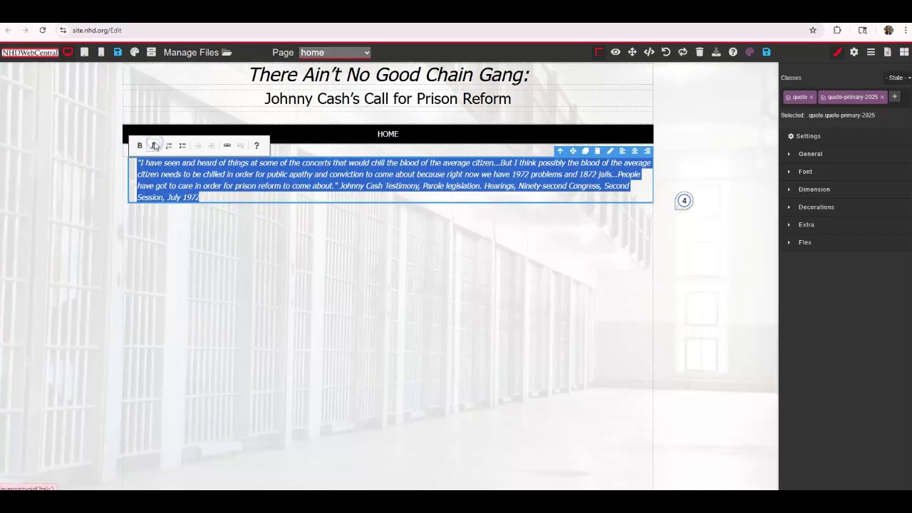
click(153, 145)
click(260, 189)
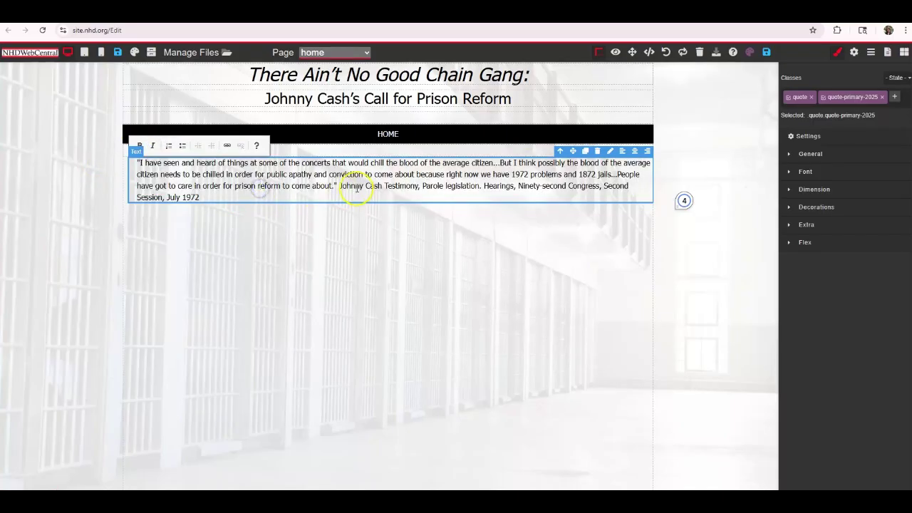
Italicize the source credit following the quote and save the page.
drag(340, 188, 199, 198)
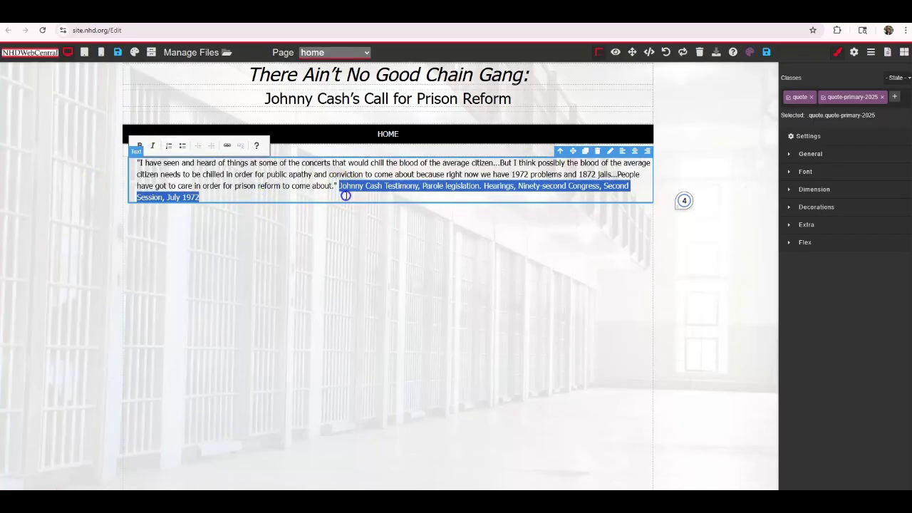
click(153, 145)
click(408, 213)
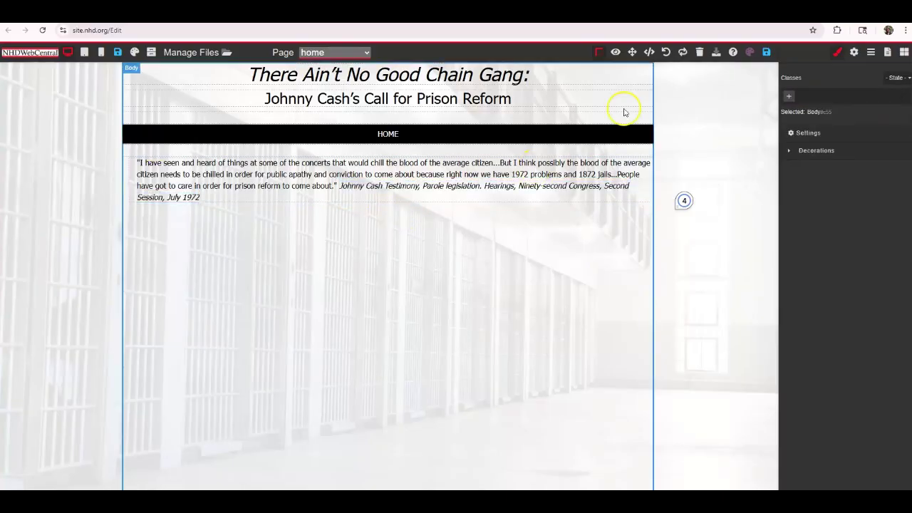
click(766, 52)
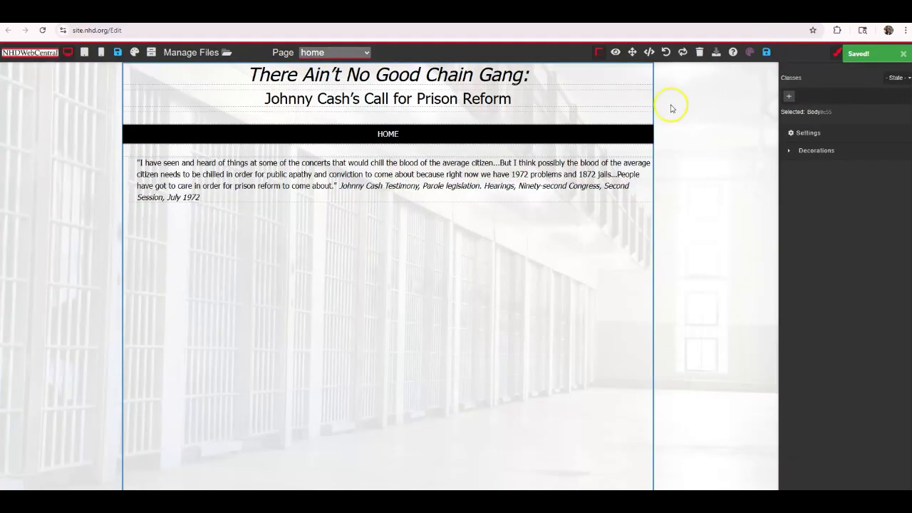
Set the font size of the primary source quote block to 20 px.
click(554, 166)
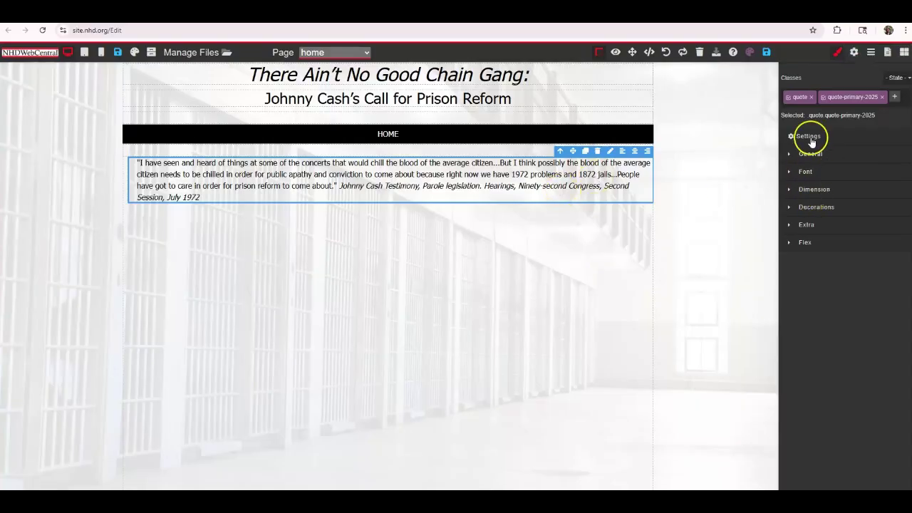
click(829, 175)
double_click(875, 205)
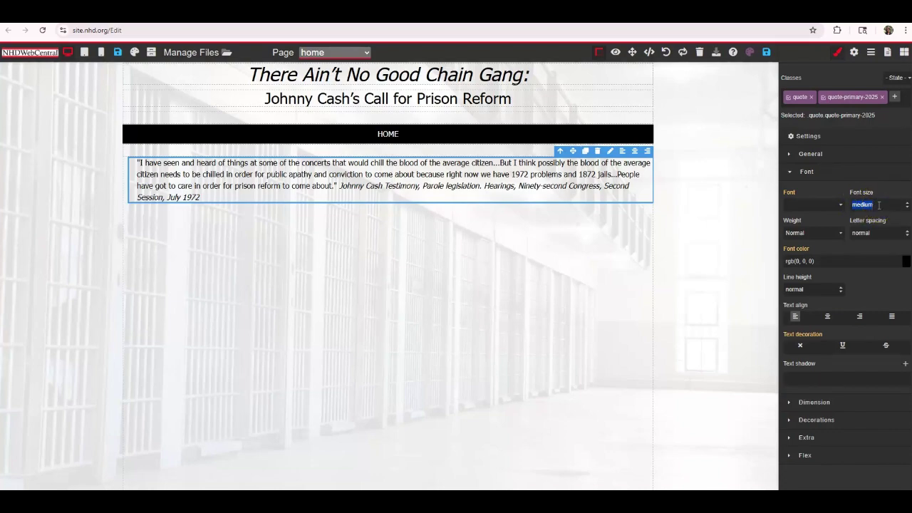
key(Return)
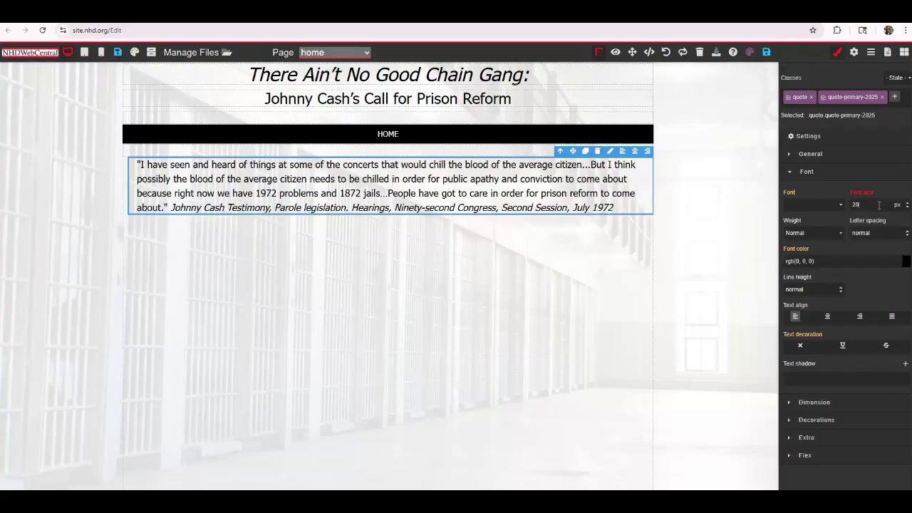
click(308, 256)
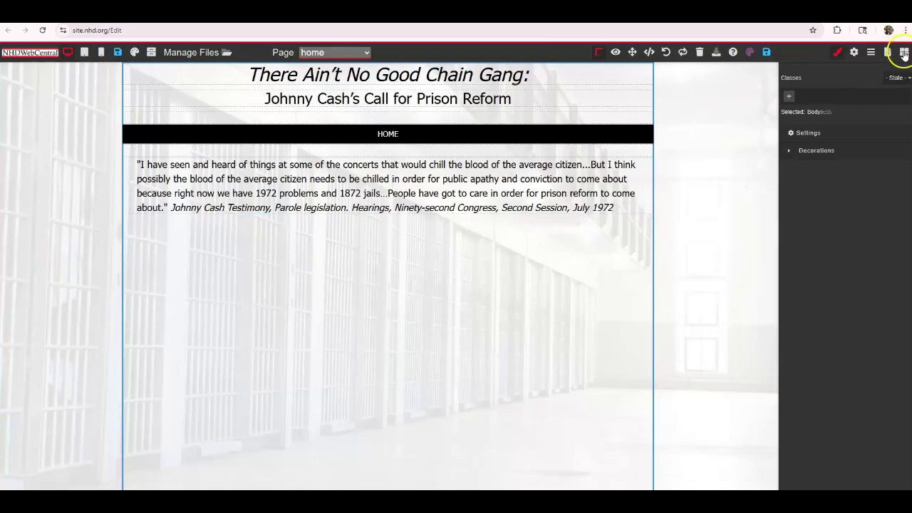
Add a spacer below the quote and an image with source credit block beneath it, using Johnny_Cash_Cummins_Prison.jpg.
click(904, 54)
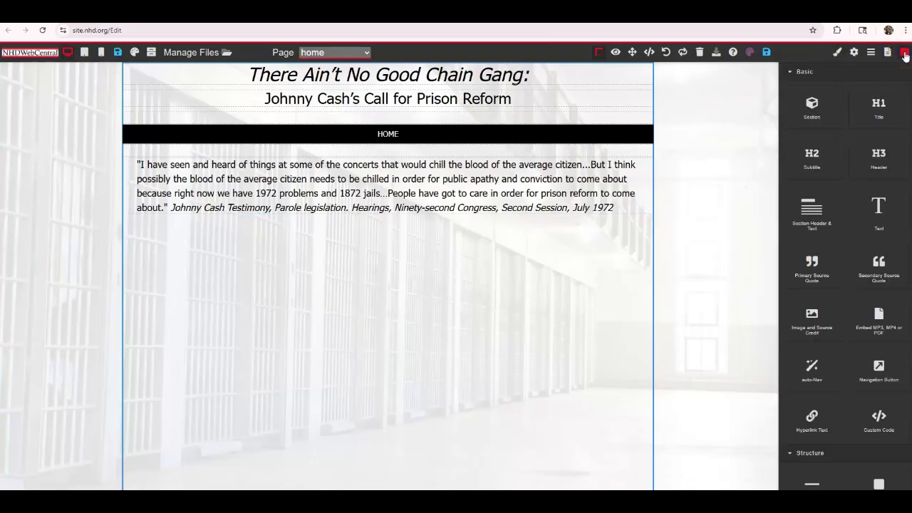
scroll(891, 235, down, 2)
drag(882, 385, 423, 251)
drag(817, 226, 492, 332)
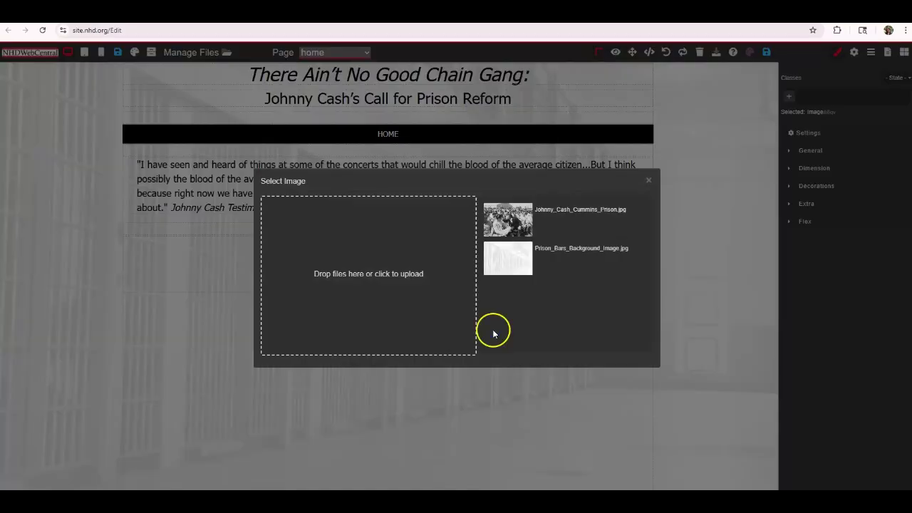
click(498, 226)
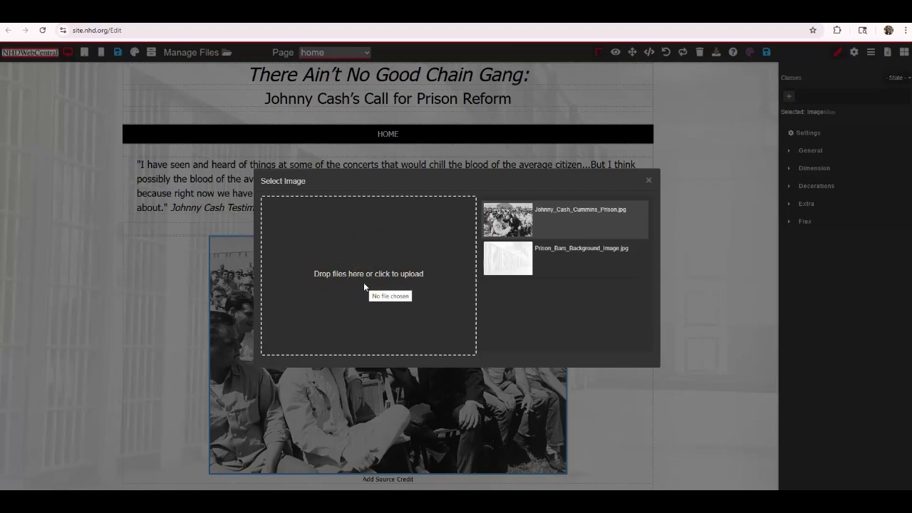
click(646, 179)
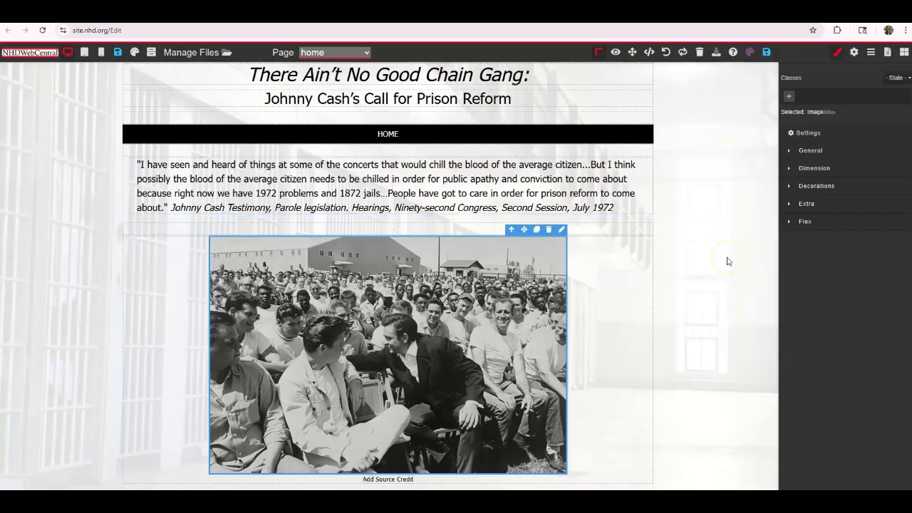
Replace the photo's placeholder credit with "Johnny Cash at Cummins Prison, Bettmann/Getty Images, April 10, 1969".
double_click(376, 479)
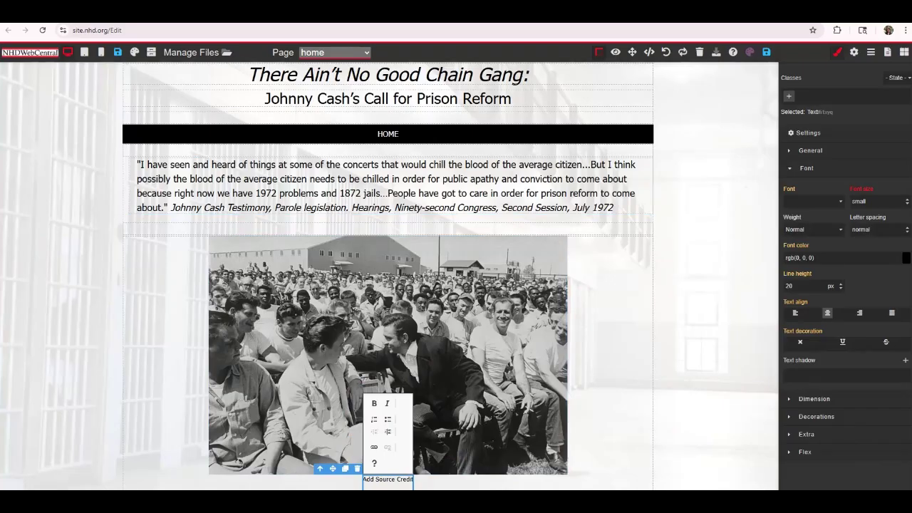
click(385, 479)
key(Delete)
key(Delete)
key(Delete)
key(Delete)
key(Delete)
key(Delete)
key(Delete)
key(Delete)
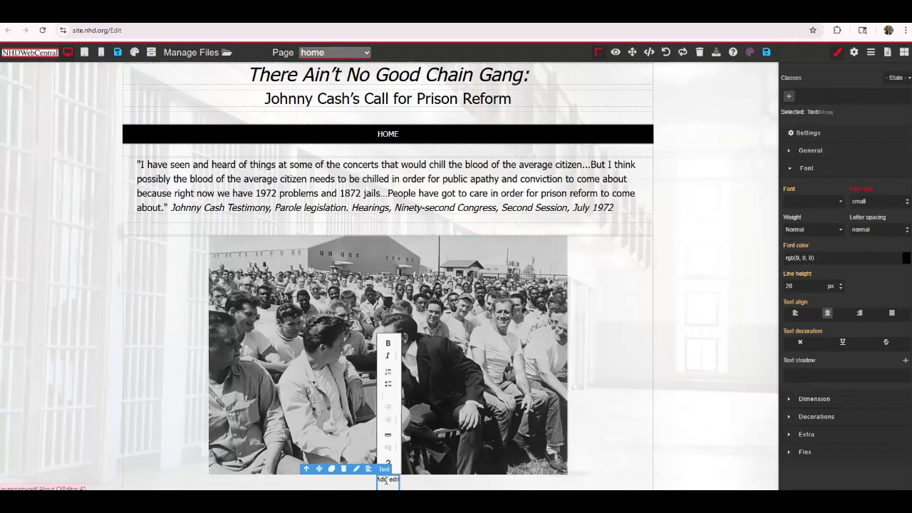
key(BackSpace)
key(BackSpace)
key(BackSpace)
key(BackSpace)
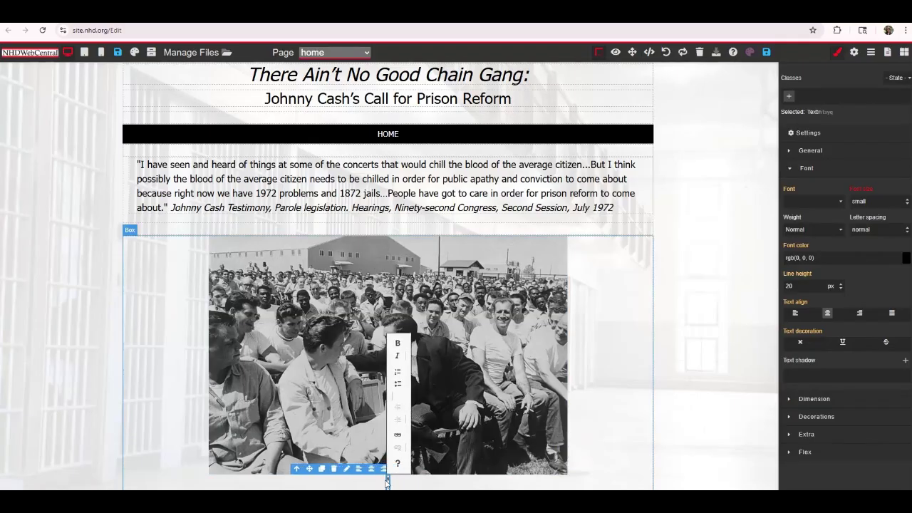
text(Johnny Cash at Cummins Prison, Bettmann/Getty Images, April 10, 1969)
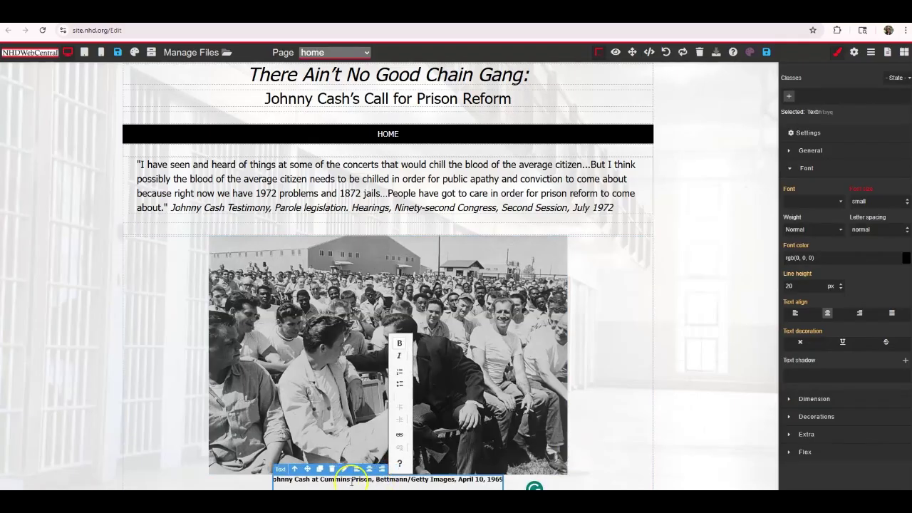
Remove the bold formatting from the photo credit and italicize it.
triple_click(352, 482)
click(399, 342)
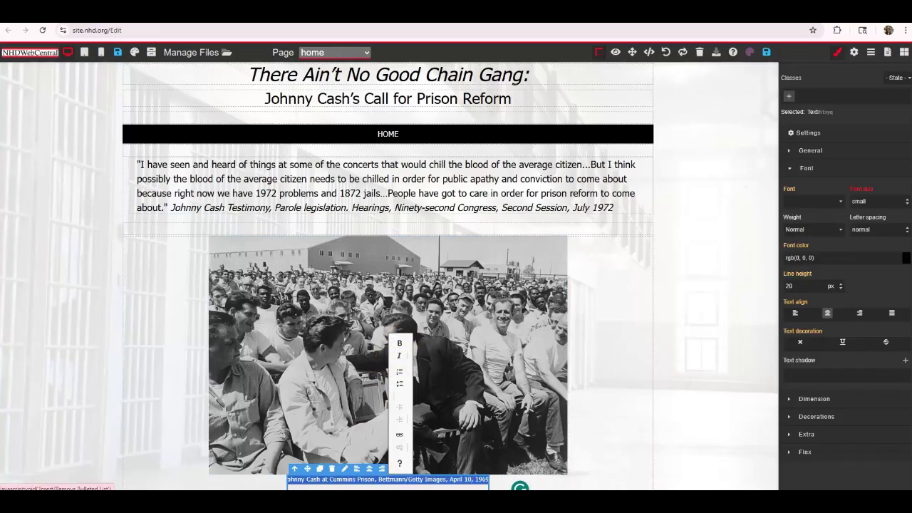
click(399, 354)
Correct the first word of the photo credit to "Johnny" by restoring its missing initial letter.
click(294, 480)
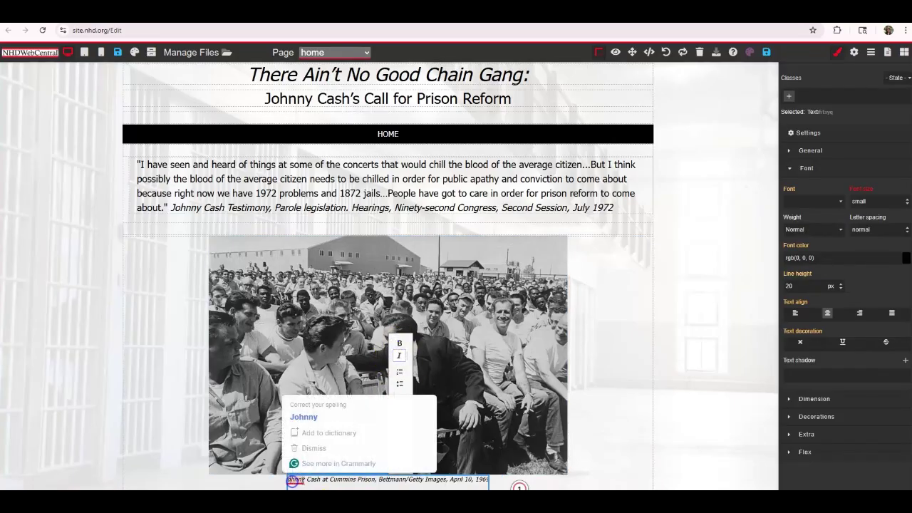
click(305, 393)
click(292, 482)
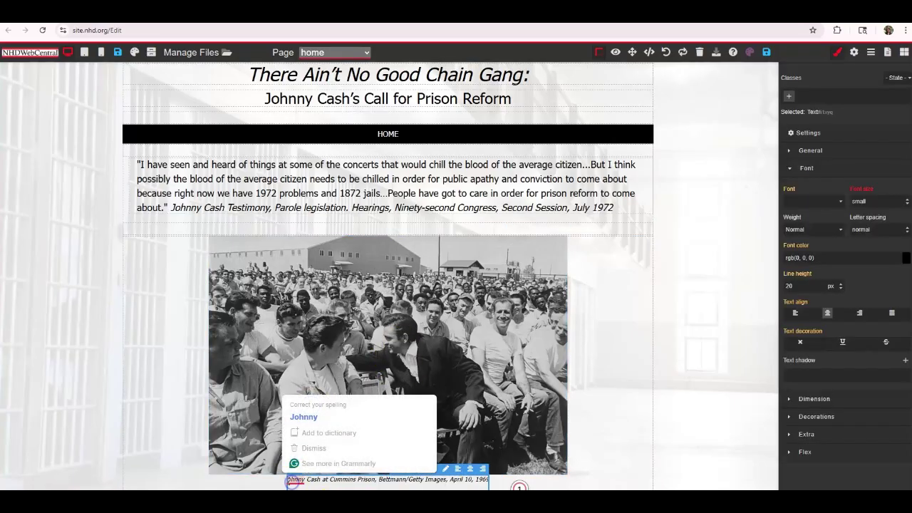
click(322, 480)
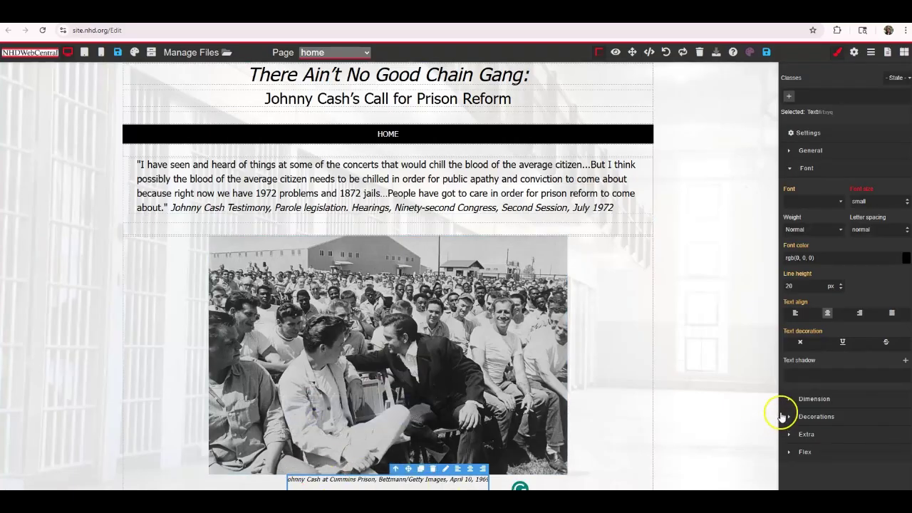
click(767, 52)
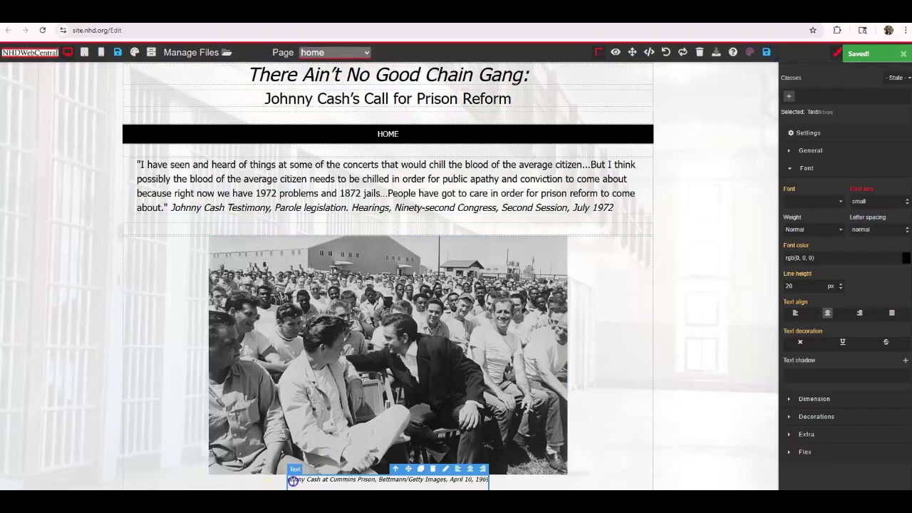
double_click(294, 479)
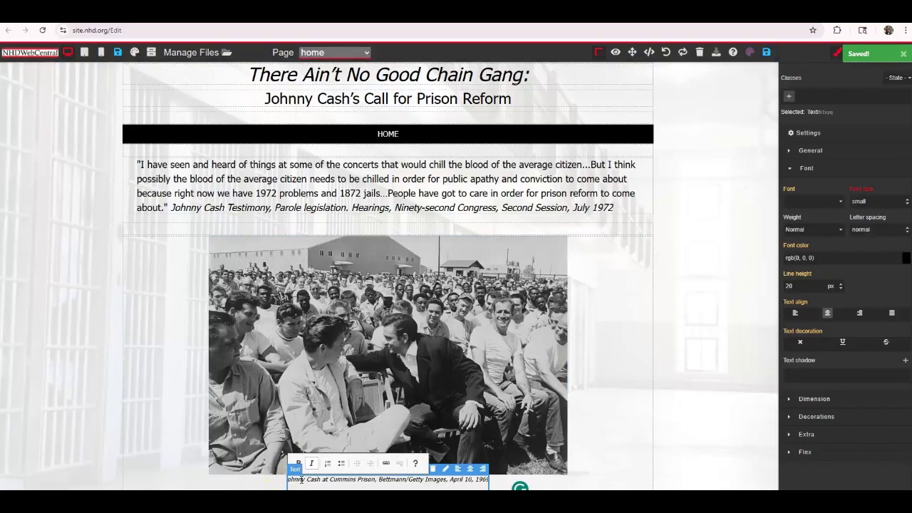
Save the home page, preview it as visitors see it, and return to the editor.
click(766, 54)
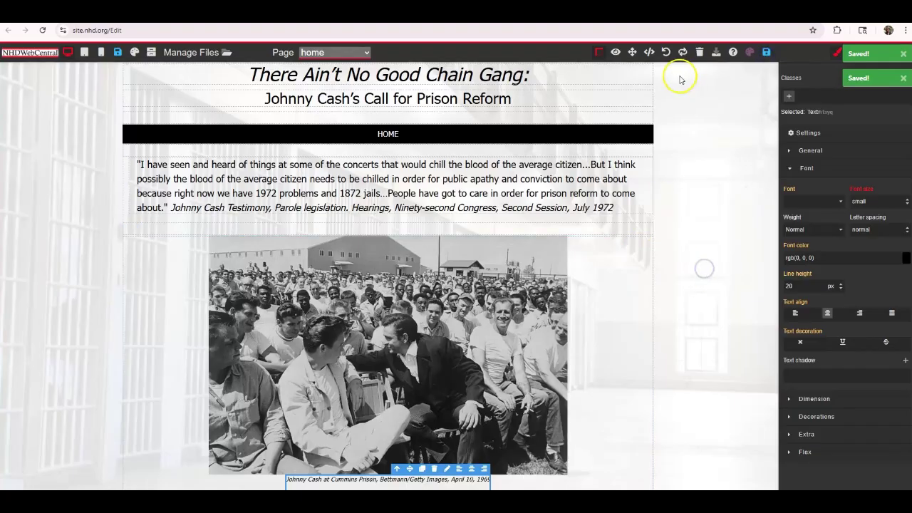
click(617, 54)
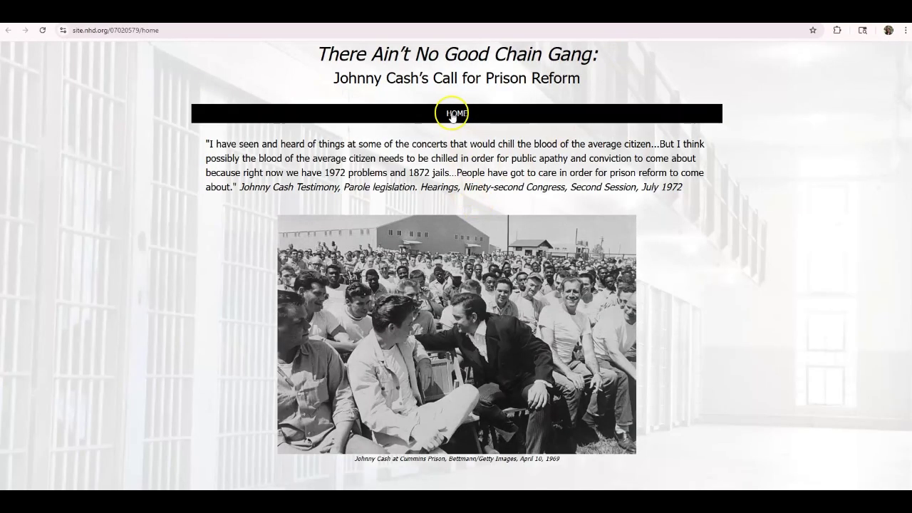
key(alt+Left)
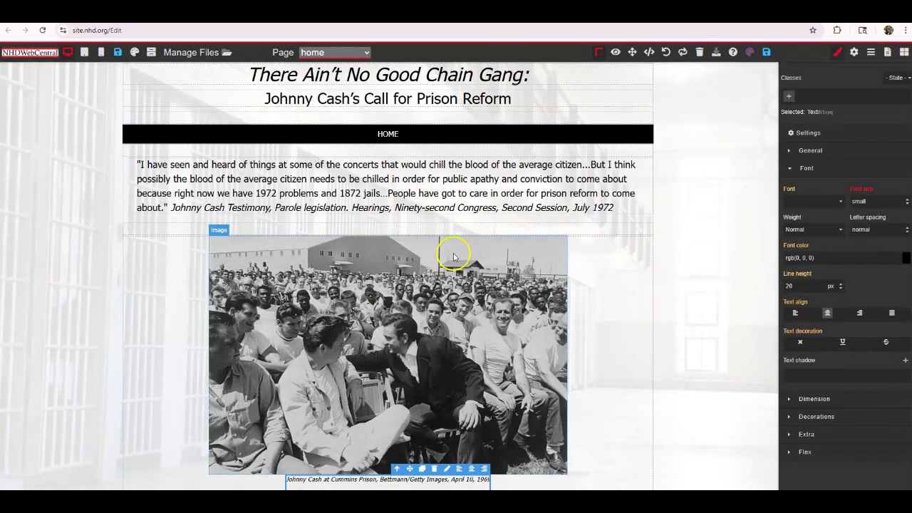
Add a spacer below the credited photograph.
click(904, 52)
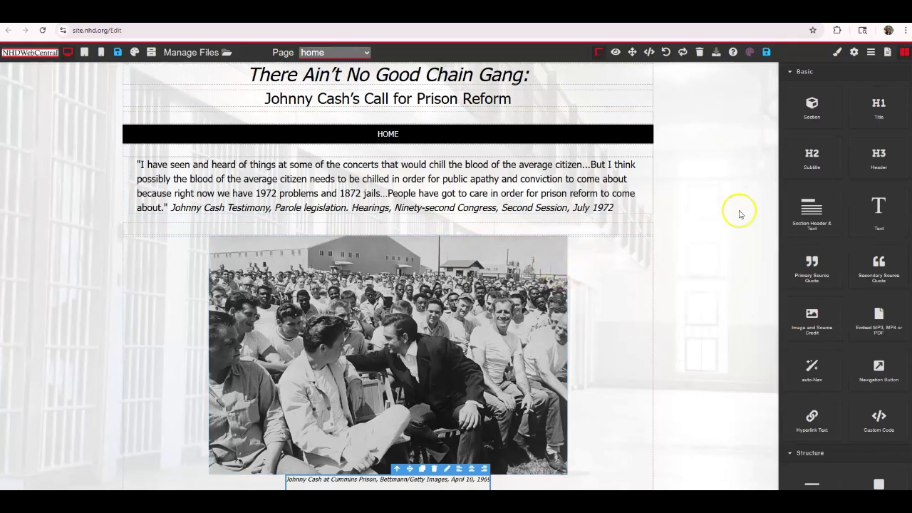
scroll(883, 349, down, 4)
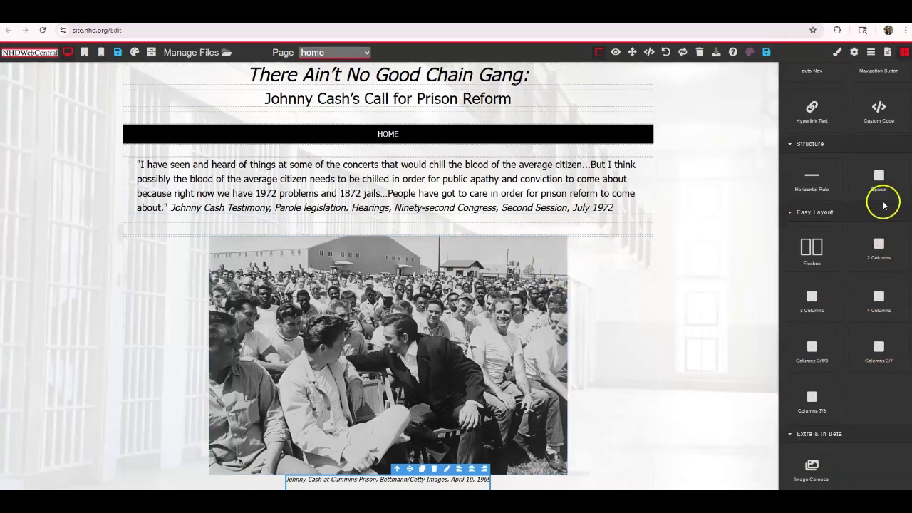
drag(879, 178, 527, 478)
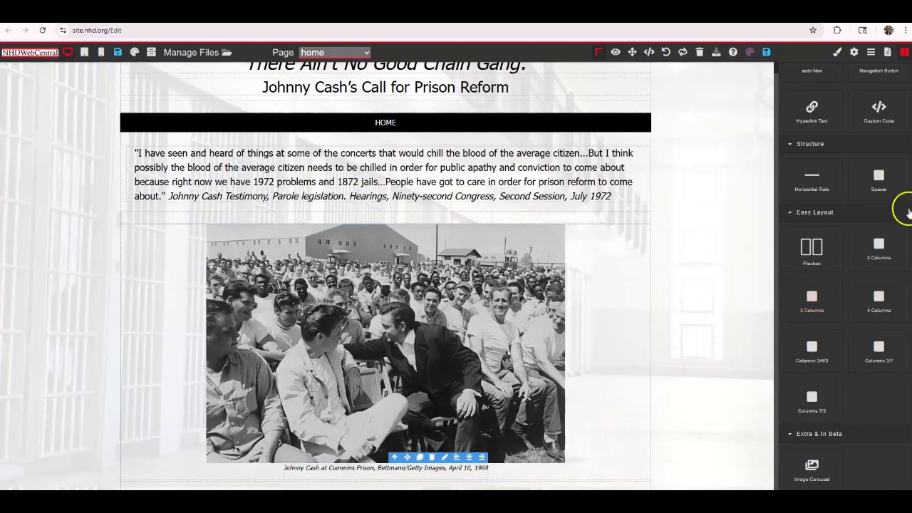
Add a media embed block directly below the photograph's box and set its source to the MP3_There_Ain_t_No_Good_Chain_Gang audio file.
scroll(832, 250, up, 3)
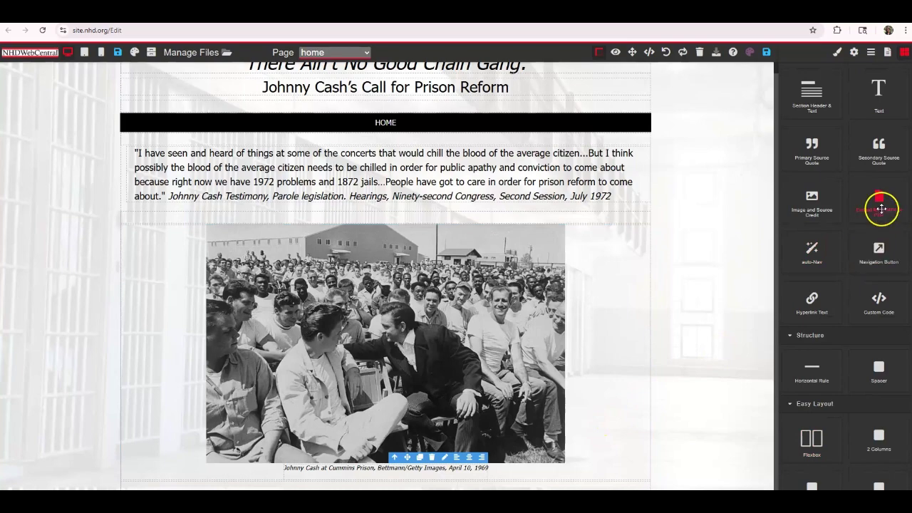
drag(879, 199, 505, 499)
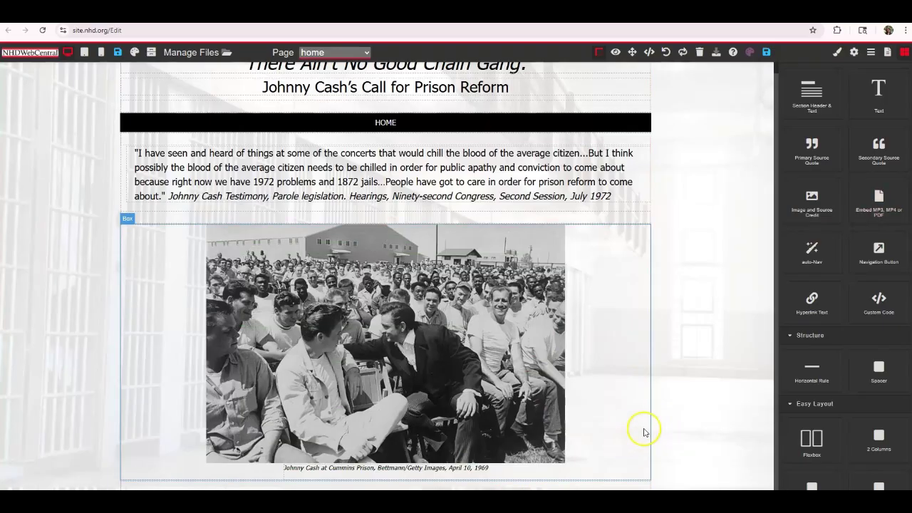
drag(879, 202, 506, 487)
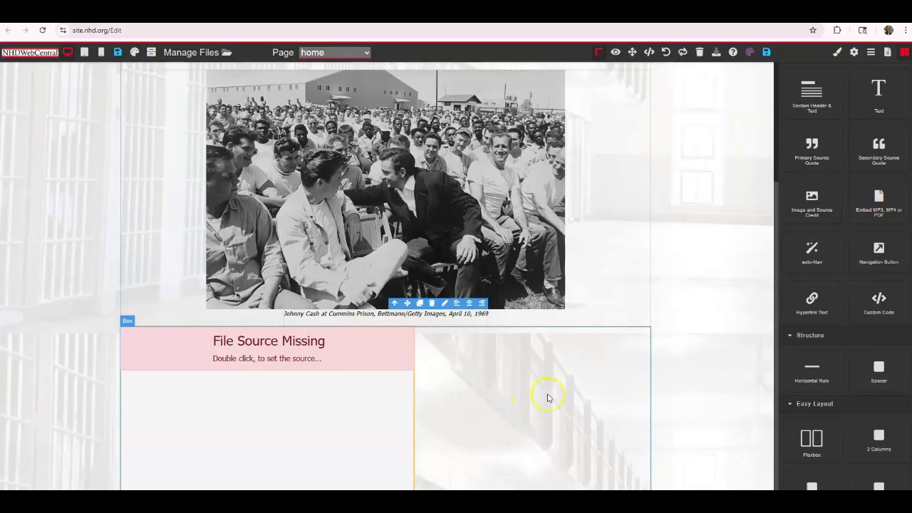
click(539, 462)
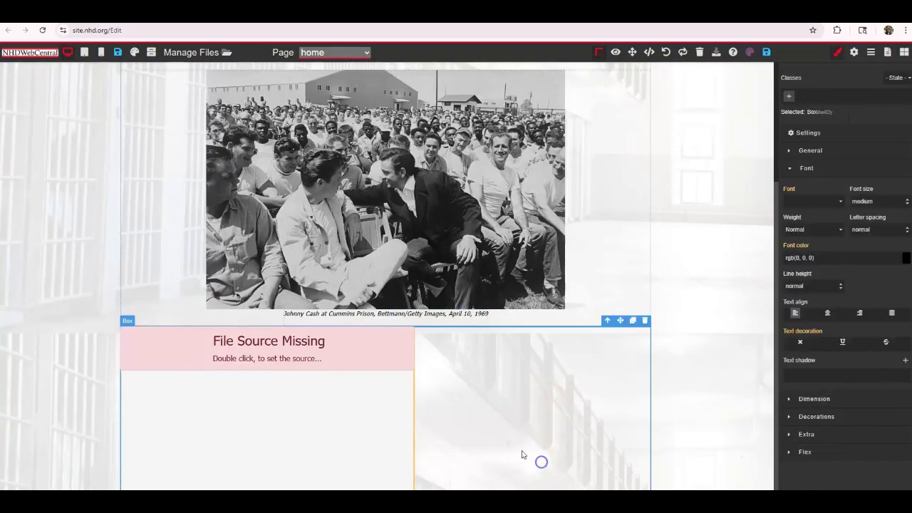
double_click(329, 357)
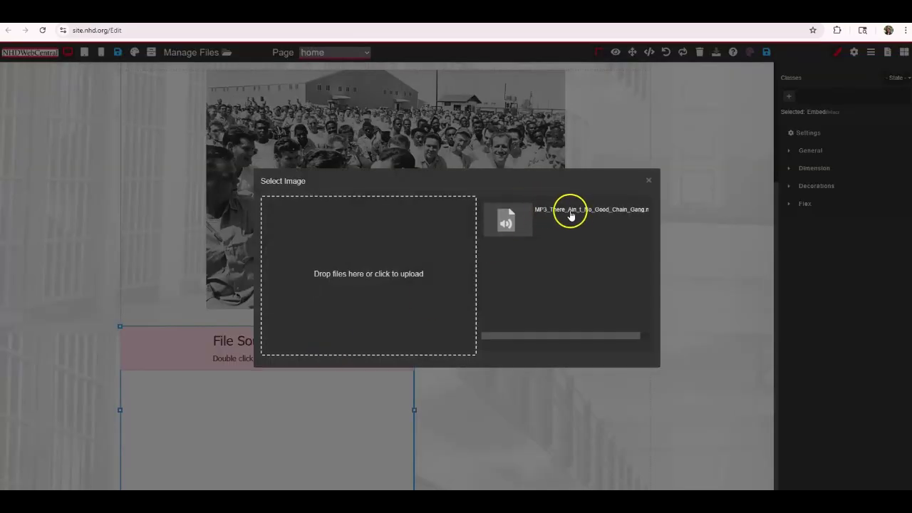
click(570, 216)
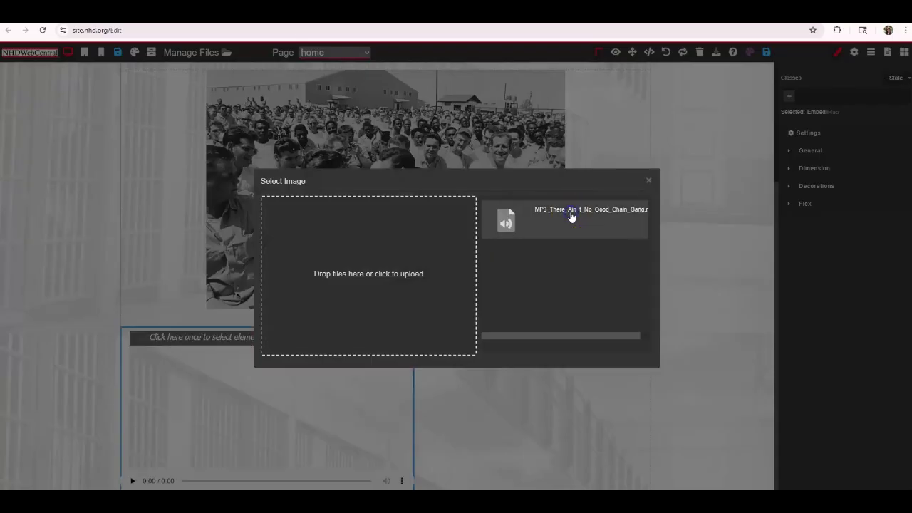
click(649, 183)
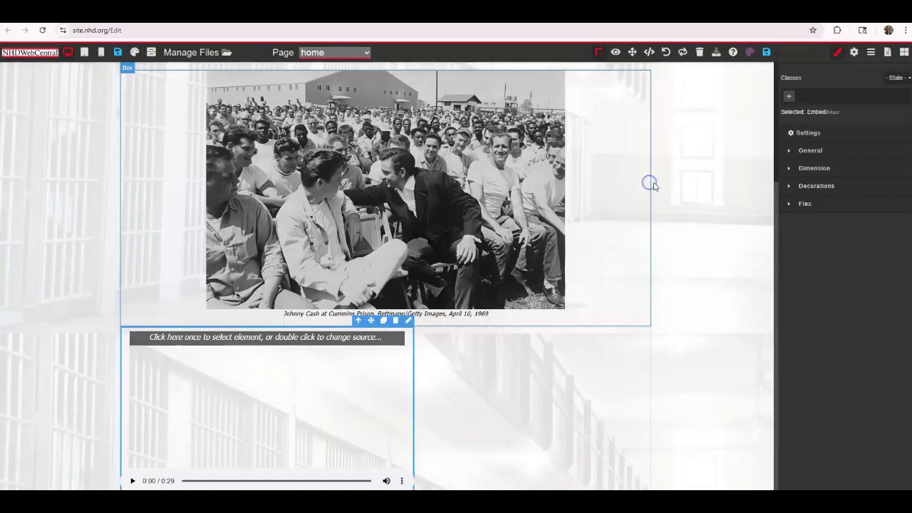
click(294, 342)
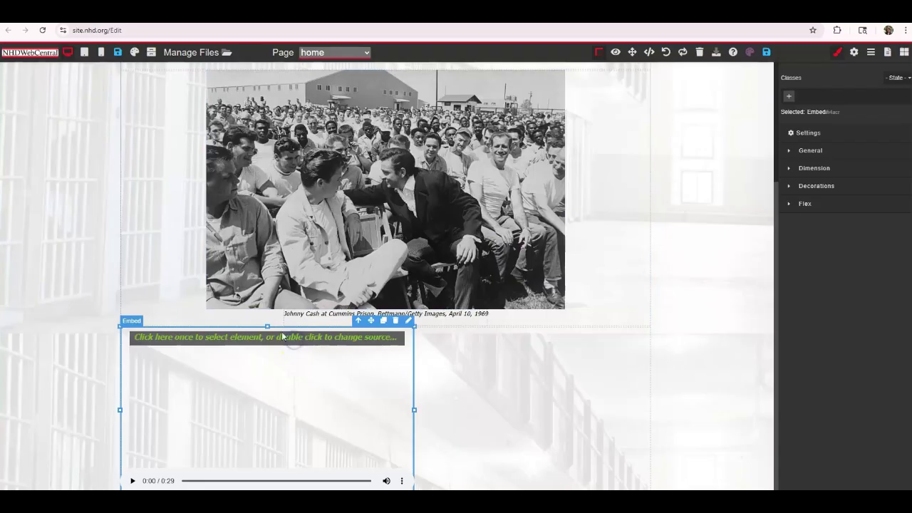
Widen the audio embed below the photograph to the full width of the page content and save the page.
scroll(356, 414, up, 2)
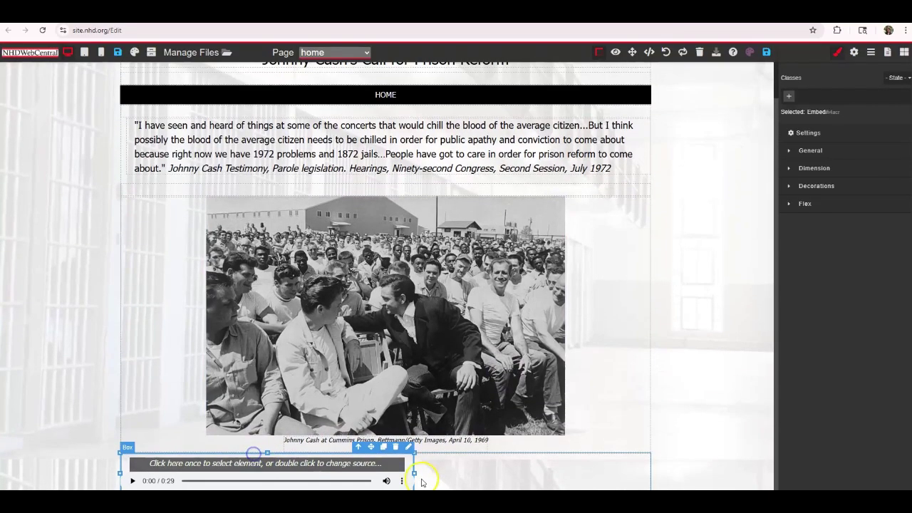
drag(421, 482, 649, 456)
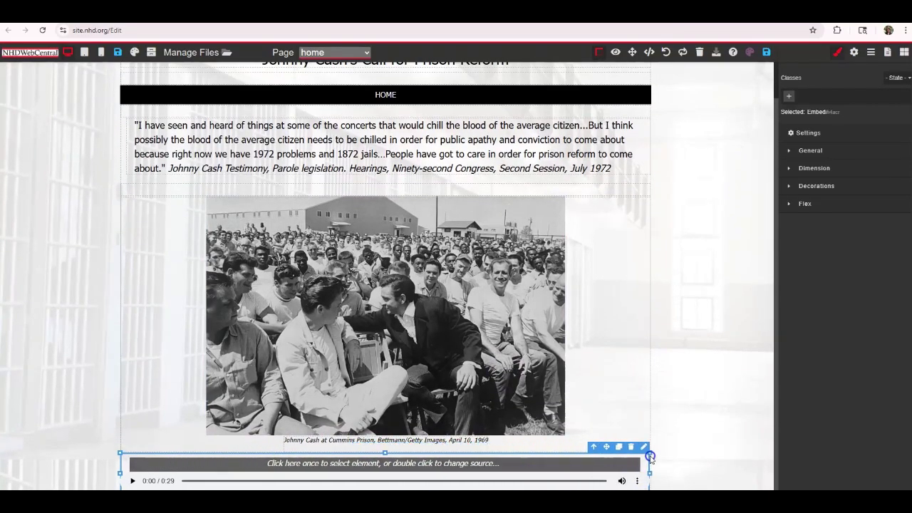
click(766, 52)
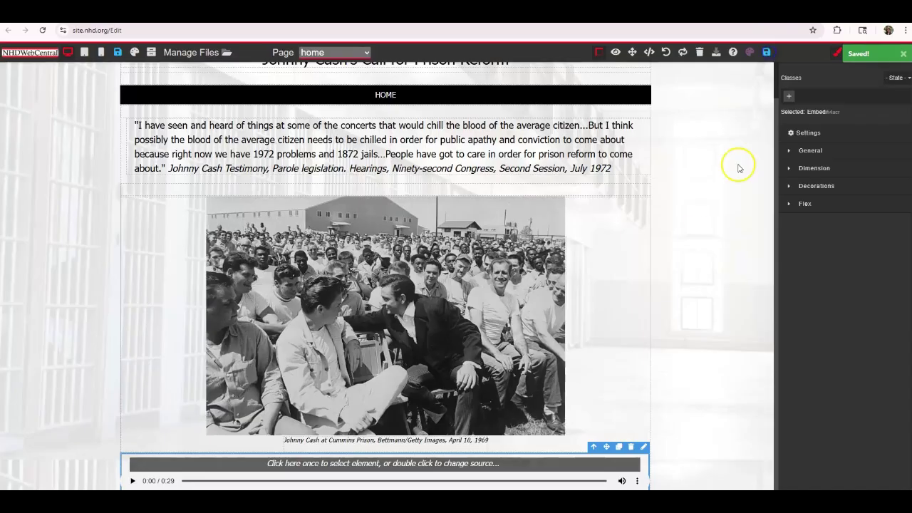
Add a text block below the audio player and replace its placeholder with "There Ain't No Good Chain Gang, Johnny Cash, 1978".
click(905, 54)
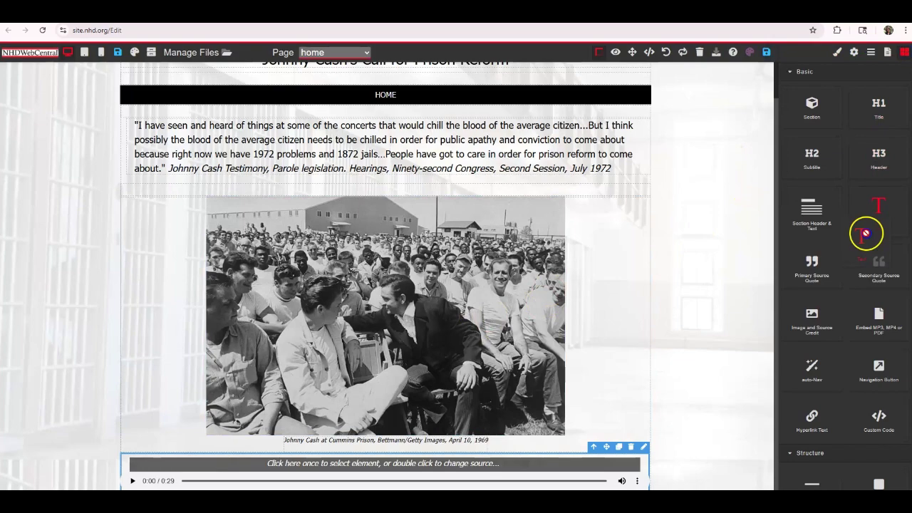
drag(865, 233, 560, 478)
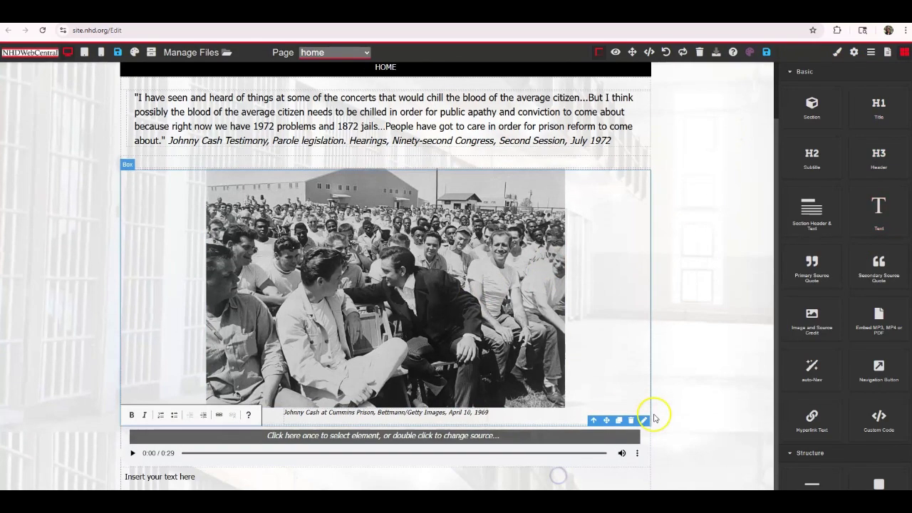
click(390, 473)
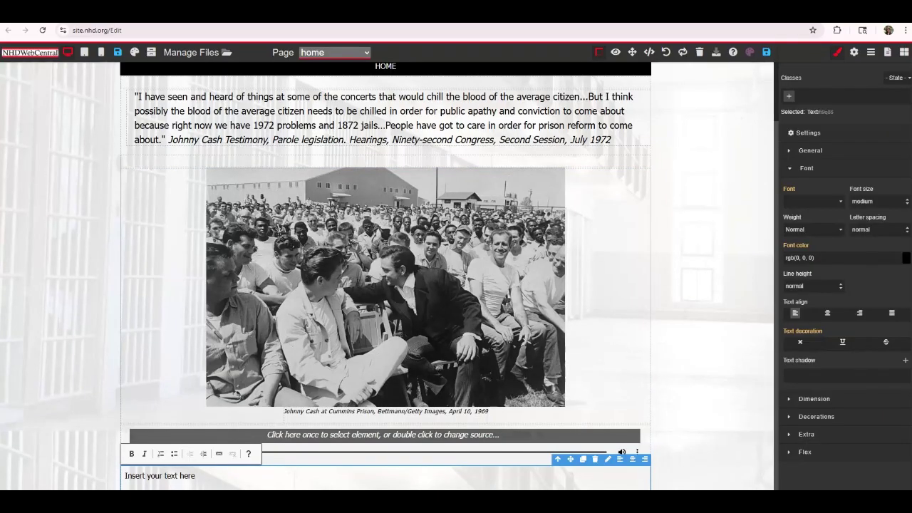
drag(196, 476, 121, 476)
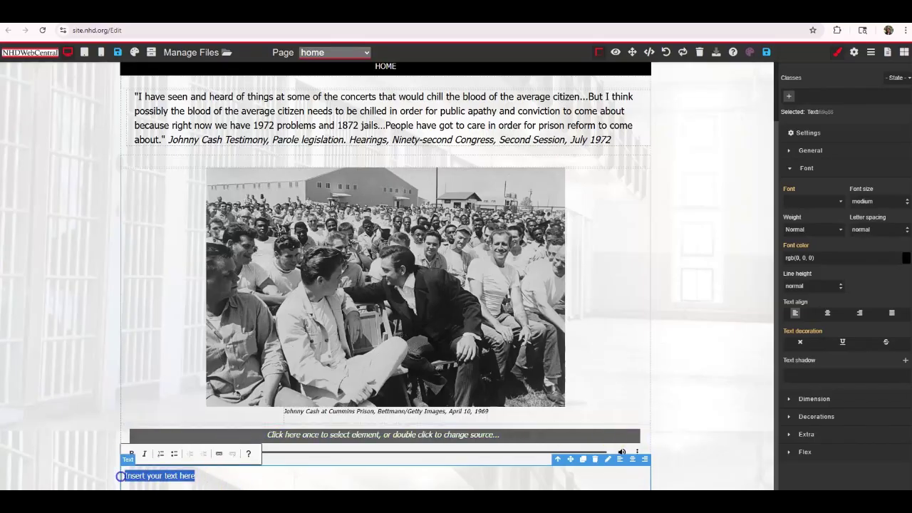
key(BackSpace)
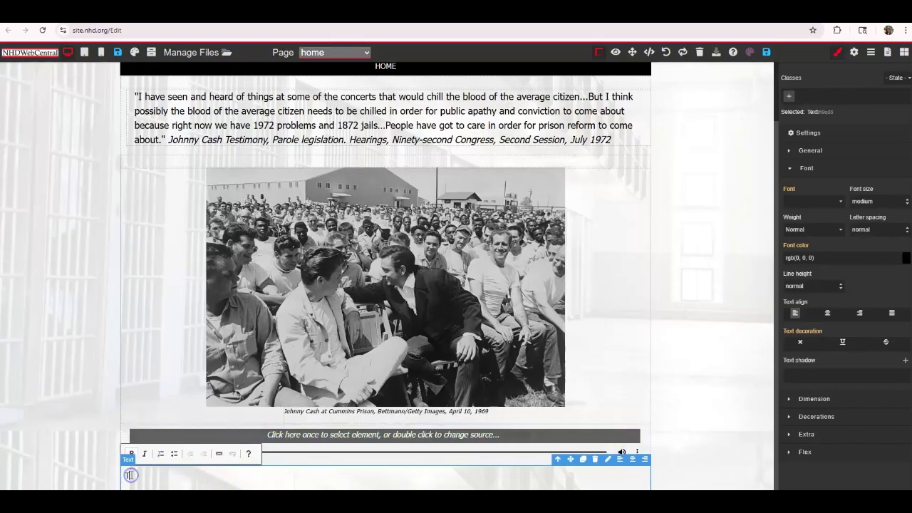
key(ctrl+v)
Remove the bold from the audio credit line, italicize it and center it.
drag(338, 484, 123, 476)
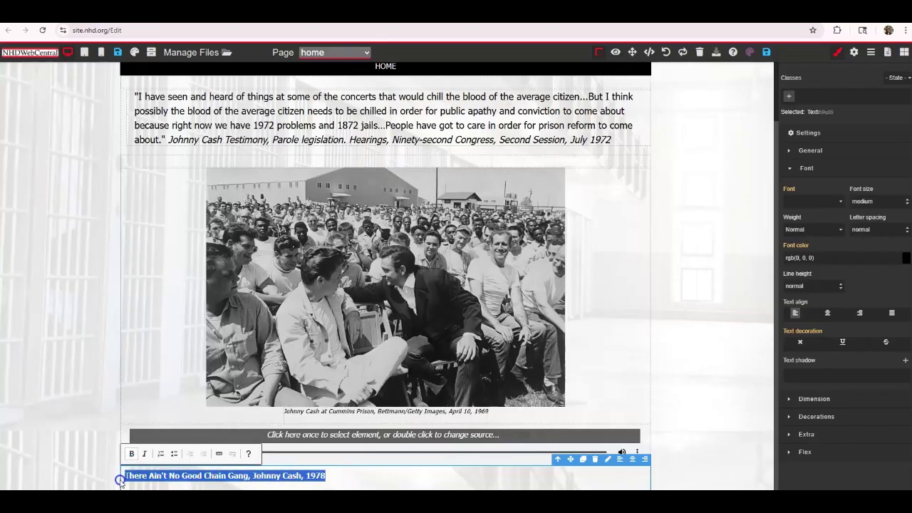
key(ctrl+b)
click(144, 453)
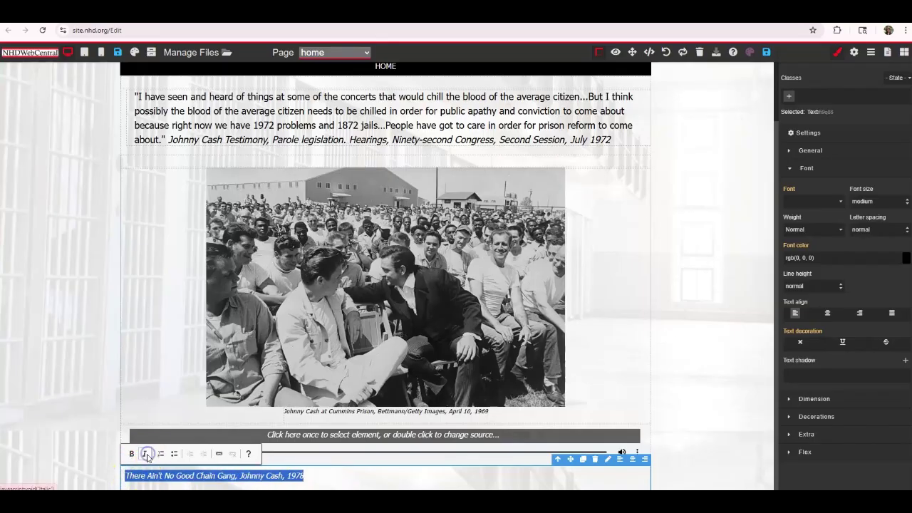
click(632, 459)
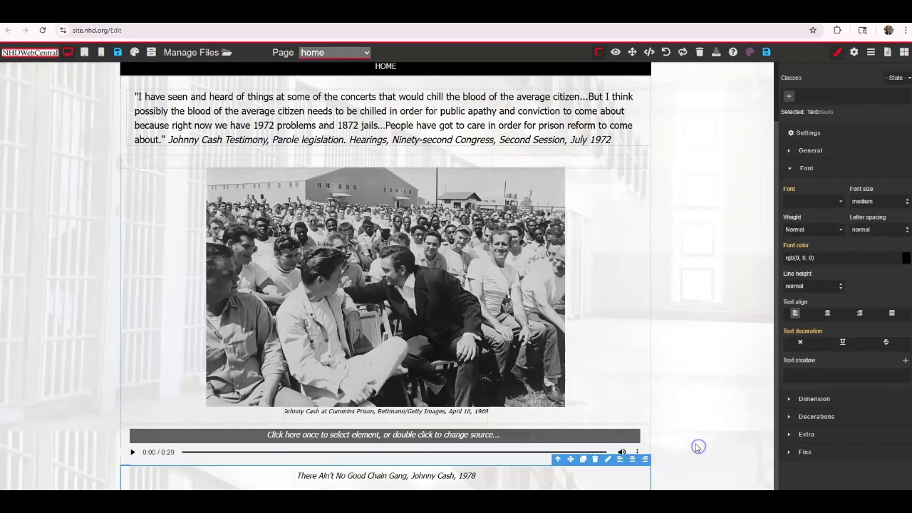
Add a new text block below the audio credit with a spacer separating the two.
click(903, 53)
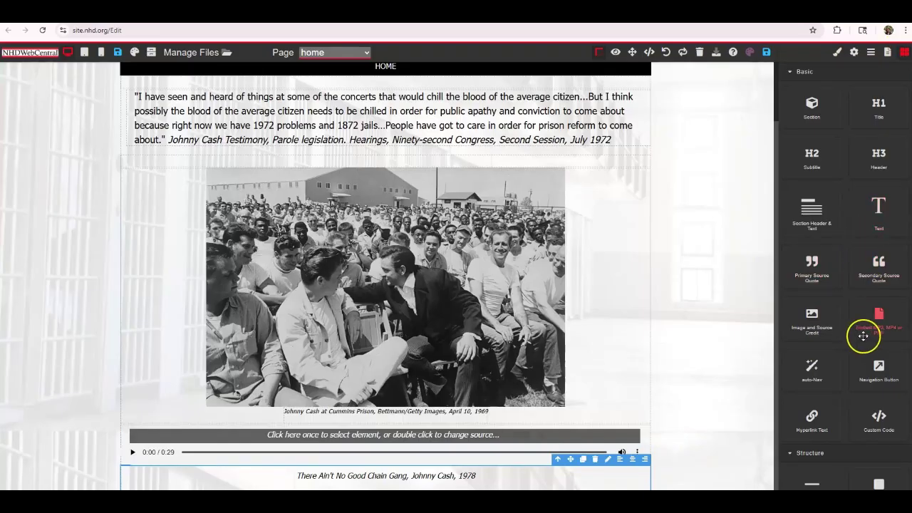
scroll(876, 400, down, 1)
drag(877, 393, 627, 480)
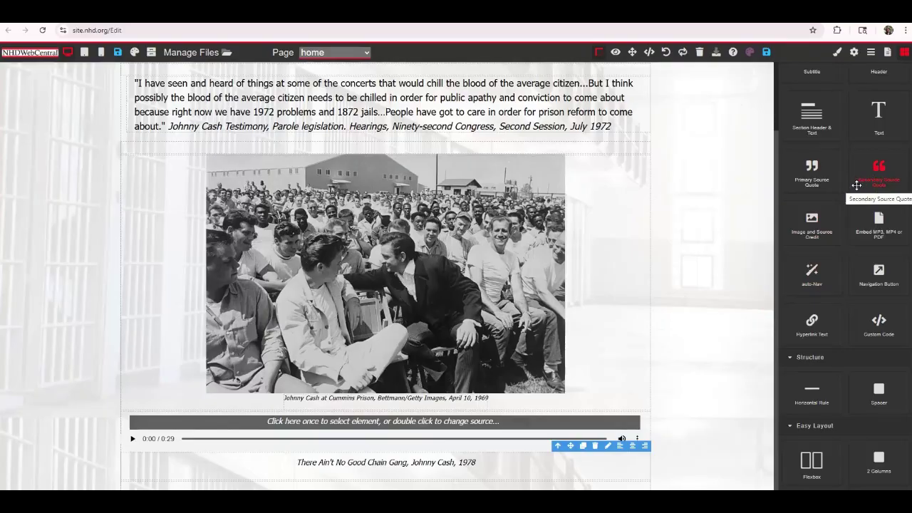
click(867, 169)
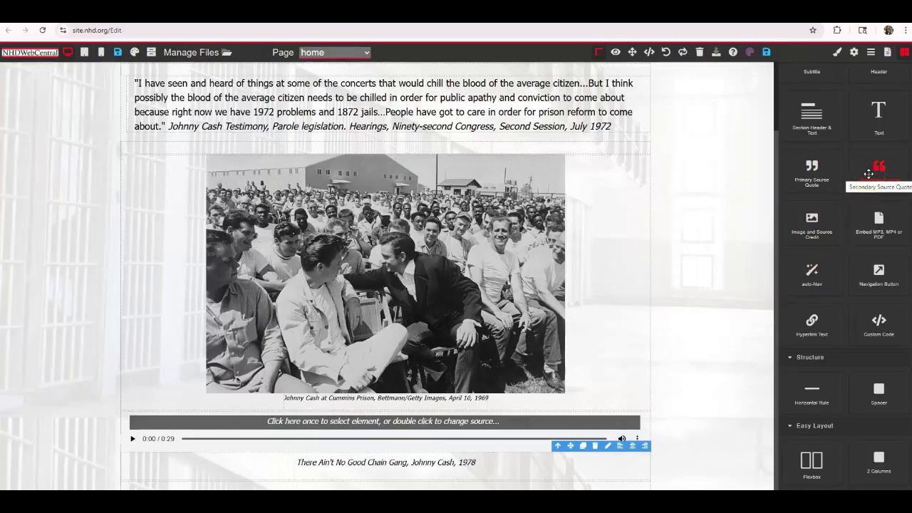
drag(869, 174, 330, 485)
scroll(332, 485, down, 1)
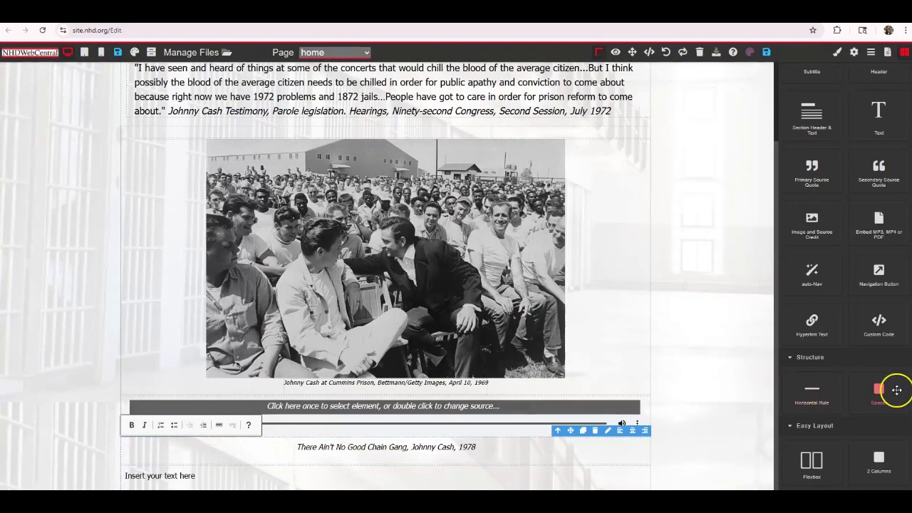
drag(891, 388, 479, 461)
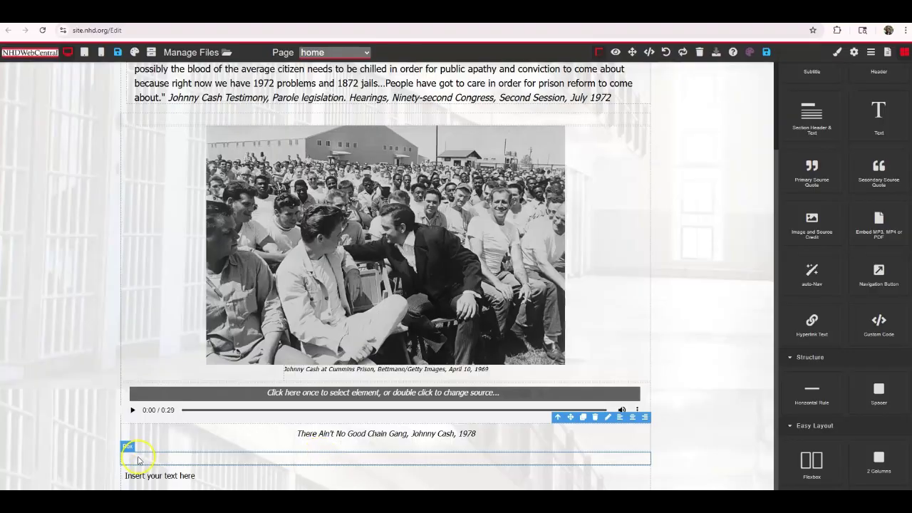
Replace the new block's placeholder with the thesis about Johnny Cash using music and public persona to advocate for prison reform, and center it.
double_click(153, 474)
drag(198, 475, 111, 475)
text(Thesis: Johnny Cash used his music and public persona to advocate for prison reform, blending personal empathy with activism to humanize incarcerated individuals and challenge the punitive nature of the U.S. criminal justice system.)
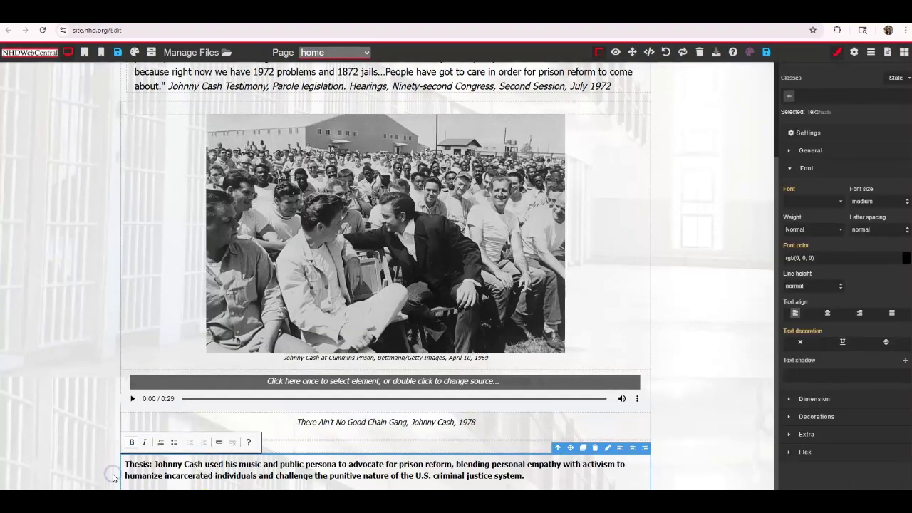
drag(537, 477, 154, 464)
click(633, 448)
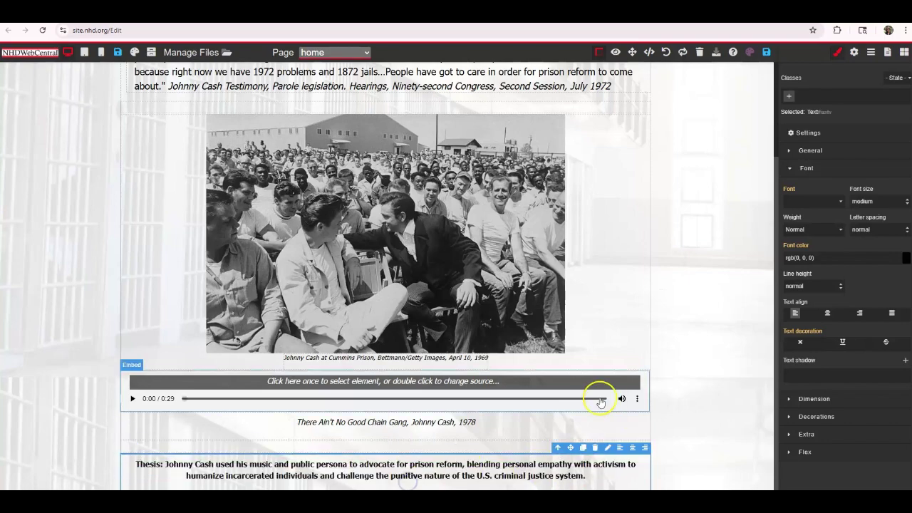
Set the thesis text's font size to 25 px and save the page.
click(868, 201)
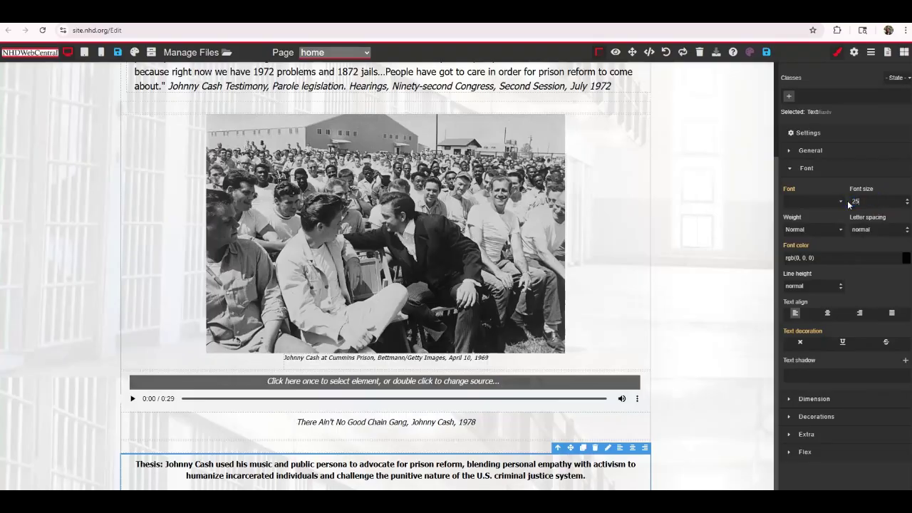
text(25)
key(Return)
scroll(698, 209, down, 1)
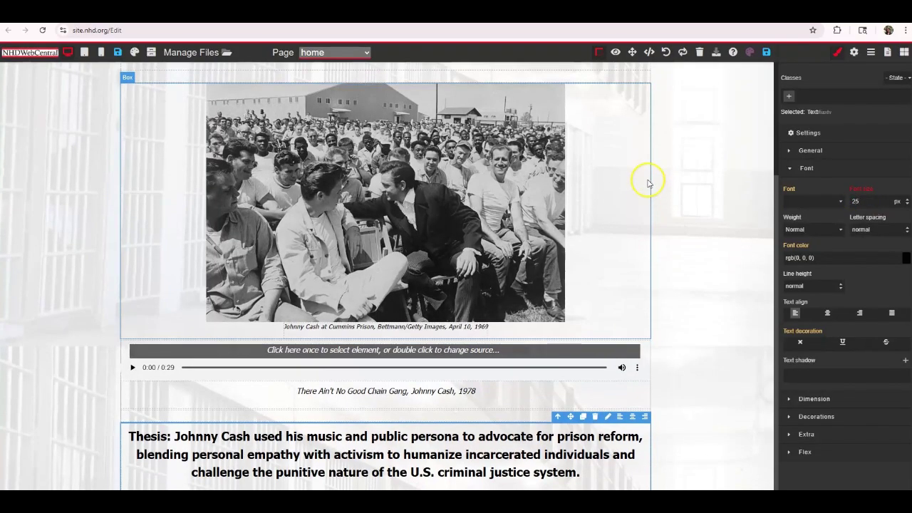
click(765, 51)
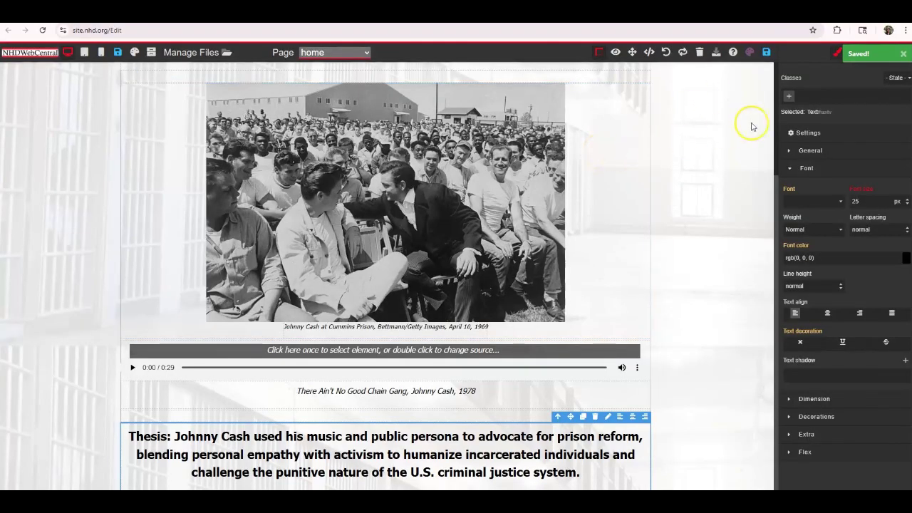
Add another text block below the thesis with a spacer between them.
click(905, 53)
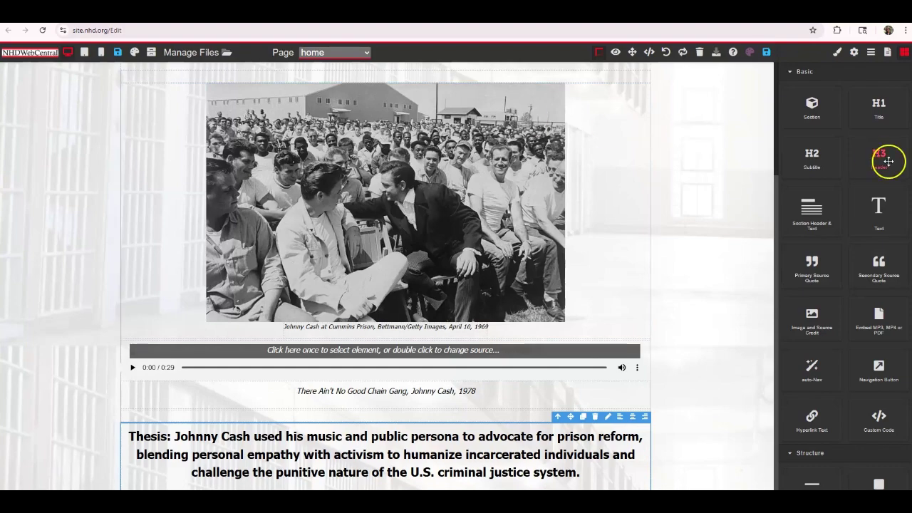
scroll(882, 221, down, 1)
scroll(890, 190, down, 3)
scroll(890, 163, up, 3)
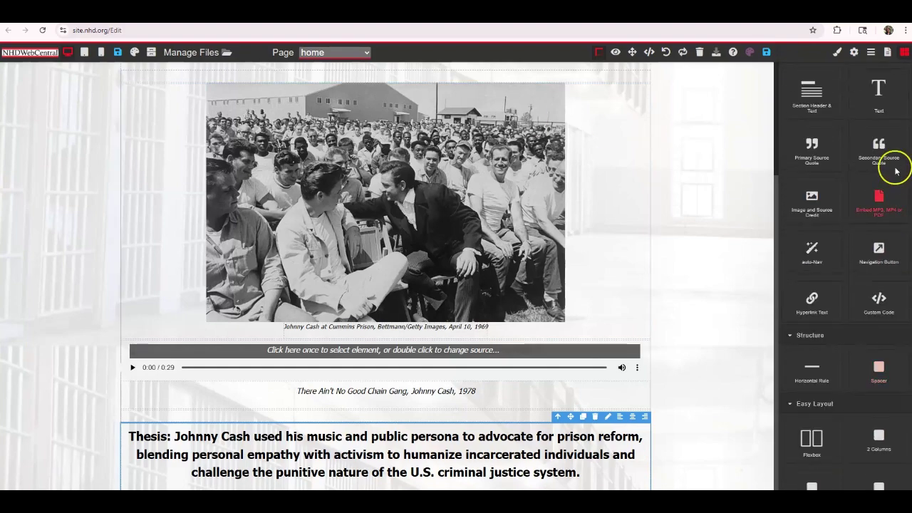
drag(889, 163, 551, 458)
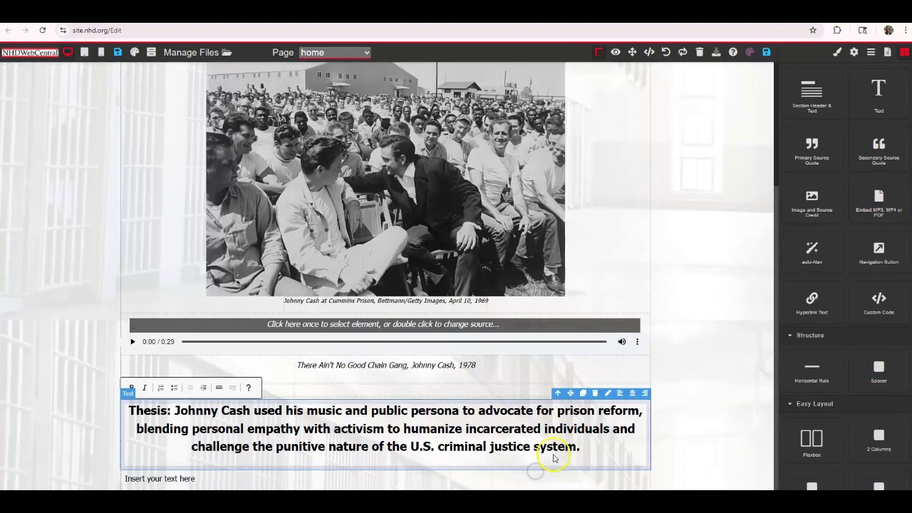
drag(879, 367, 651, 407)
click(443, 449)
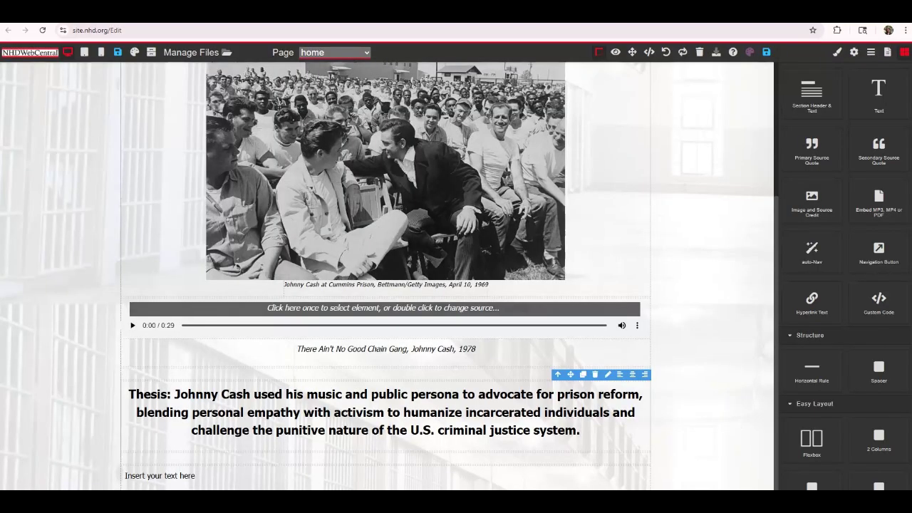
Fill the block with student name, Senior Individual Website, Multimedia: 3:00, Website Word Count: 1,200 and Process Paper Word Count: 500; center it and save.
double_click(188, 478)
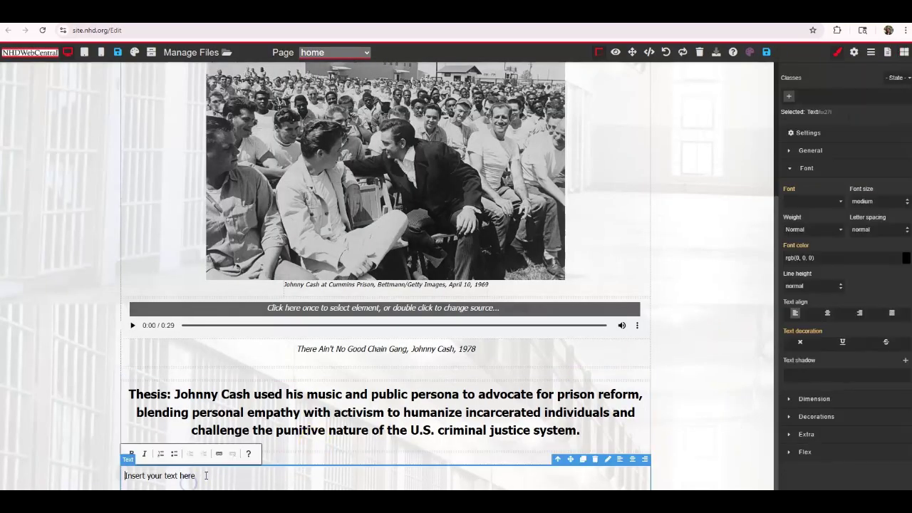
text(Student Name Senior Individual Website Multimedia: 3:00 Website Word Count: 1,200 Process Paper Word Count: 500)
drag(286, 477, 118, 396)
click(634, 383)
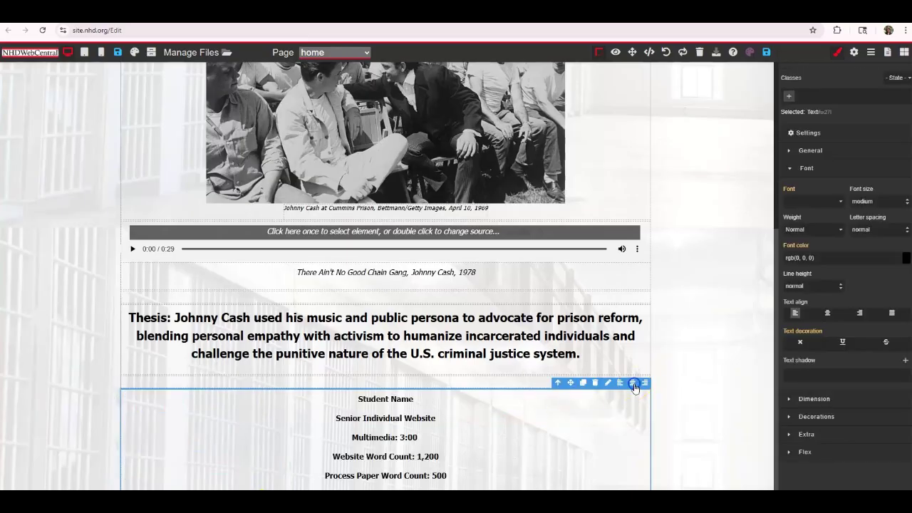
click(766, 53)
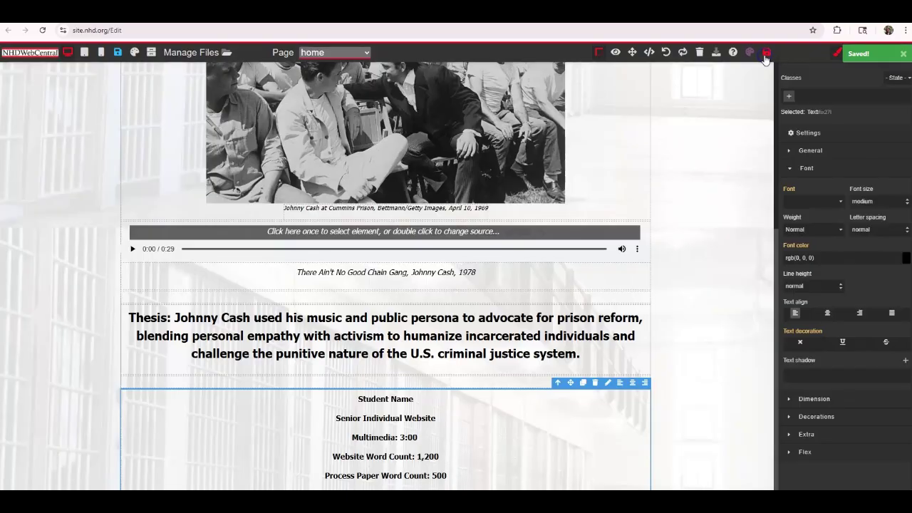
Preview the home page as visitors see it, checking the audio, thesis and project details, and return to the editor.
click(615, 52)
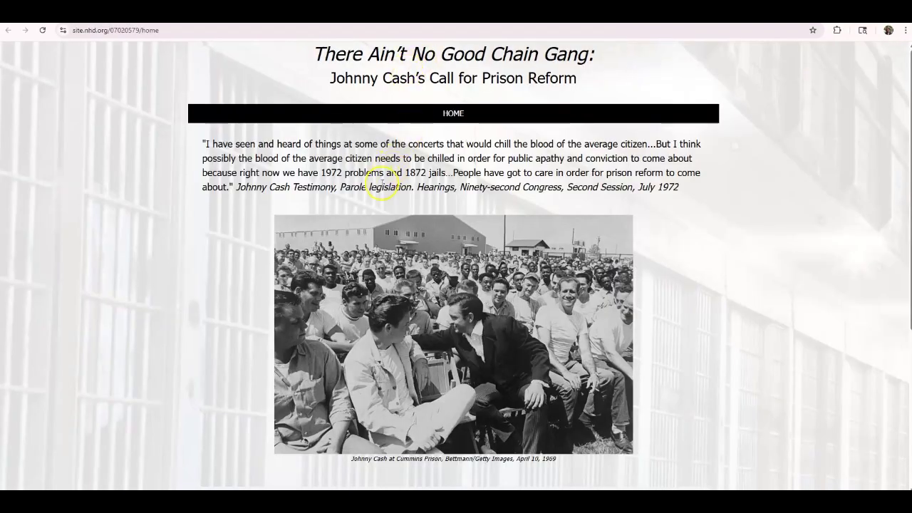
scroll(383, 187, down, 3)
scroll(382, 186, down, 1)
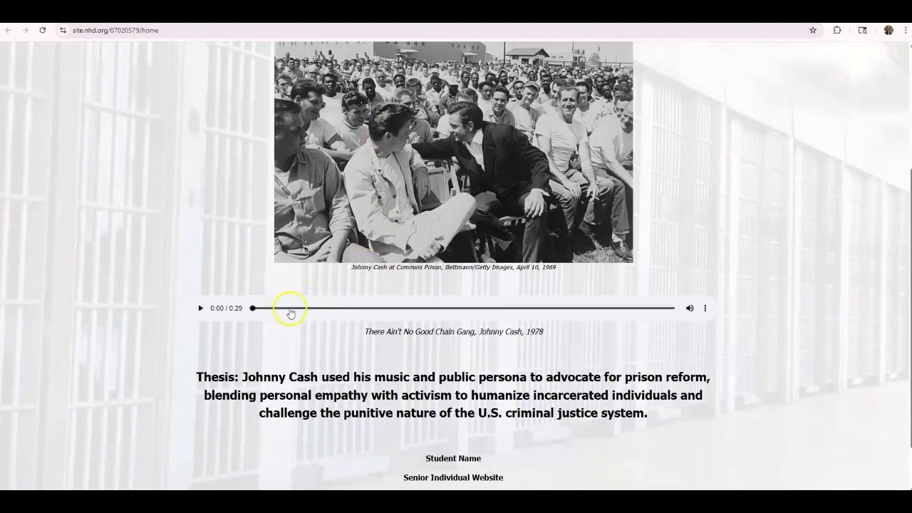
scroll(313, 401, down, 1)
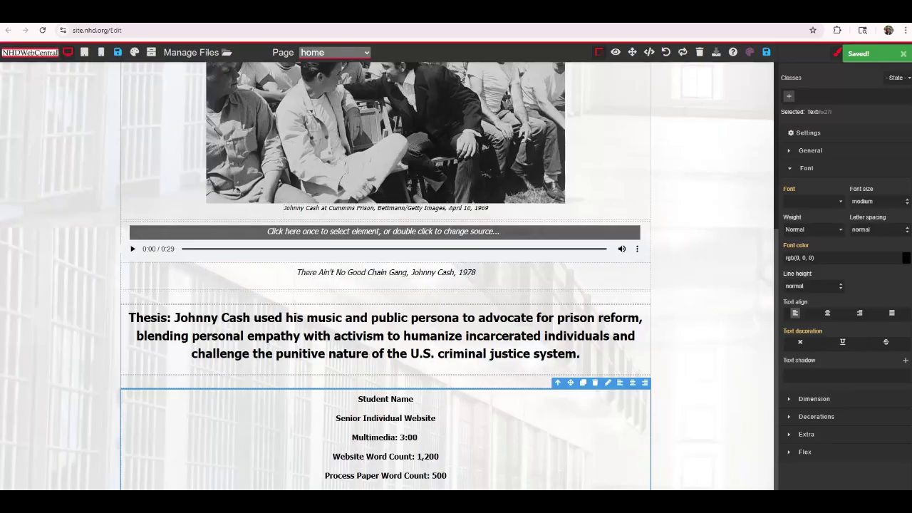
Start creating a new website page with the page name BECOMING_JOHNNY_CASH.
scroll(397, 193, up, 5)
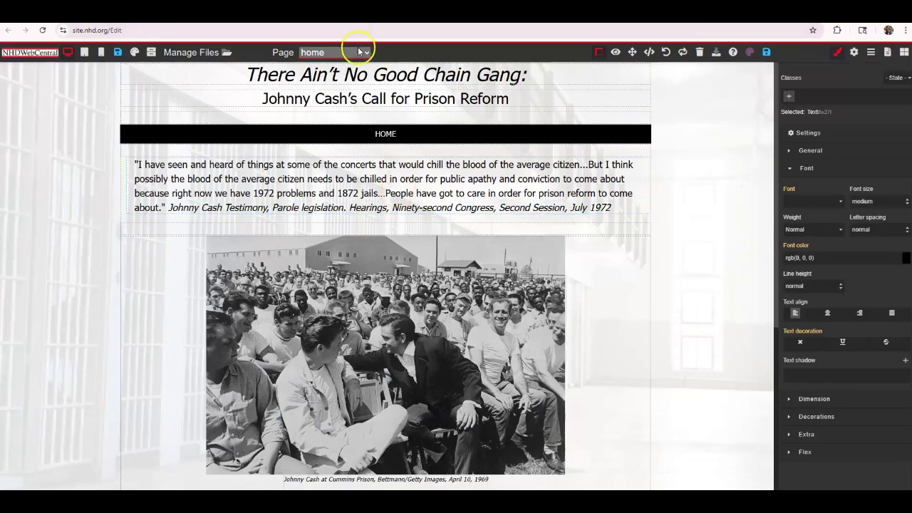
click(315, 55)
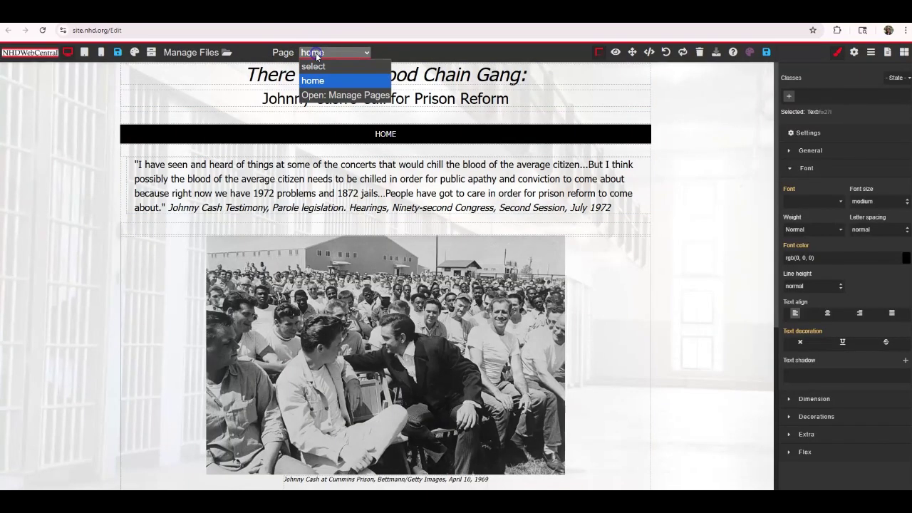
click(316, 95)
click(581, 256)
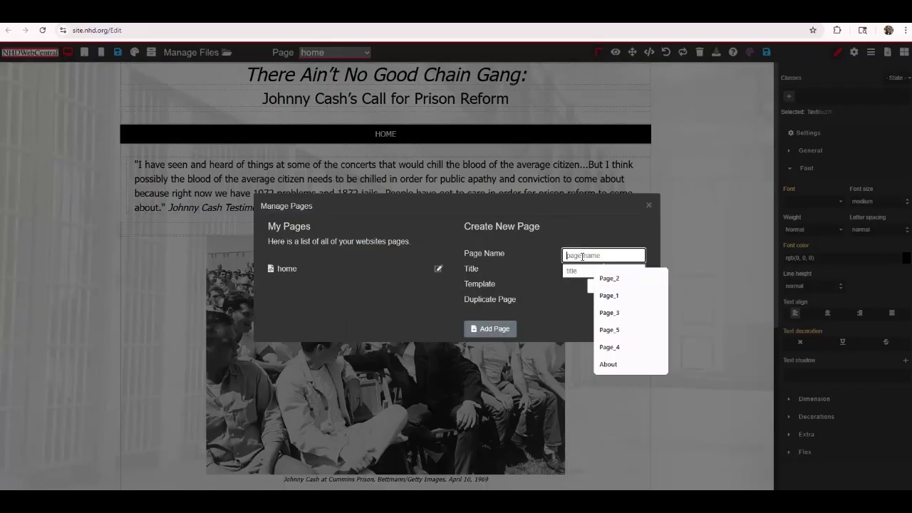
text(BECOMING JOH)
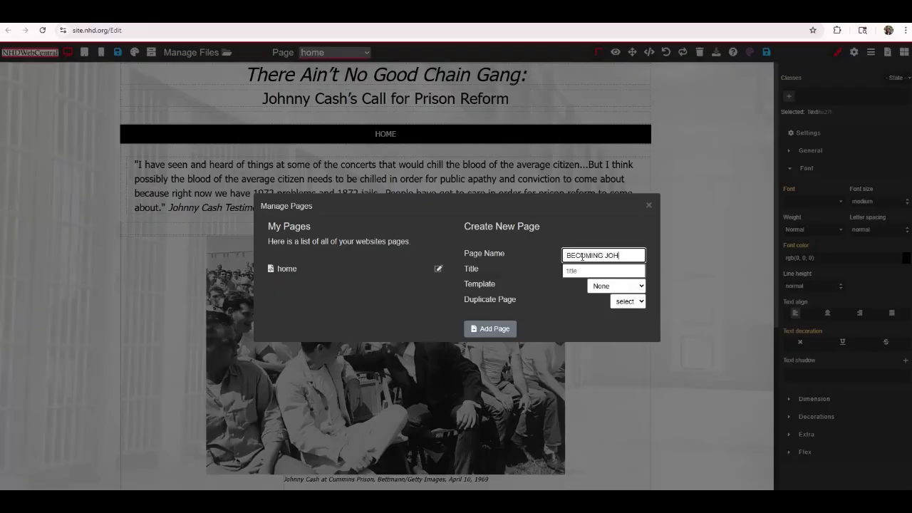
text(NNY VCA)
key(BackSpace)
key(BackSpace)
key(BackSpace)
text(CASH)
Give the new page the title BECOMING JOHNNY CASH and add it to the site.
click(590, 270)
text(1,200 Process Paper Wor)
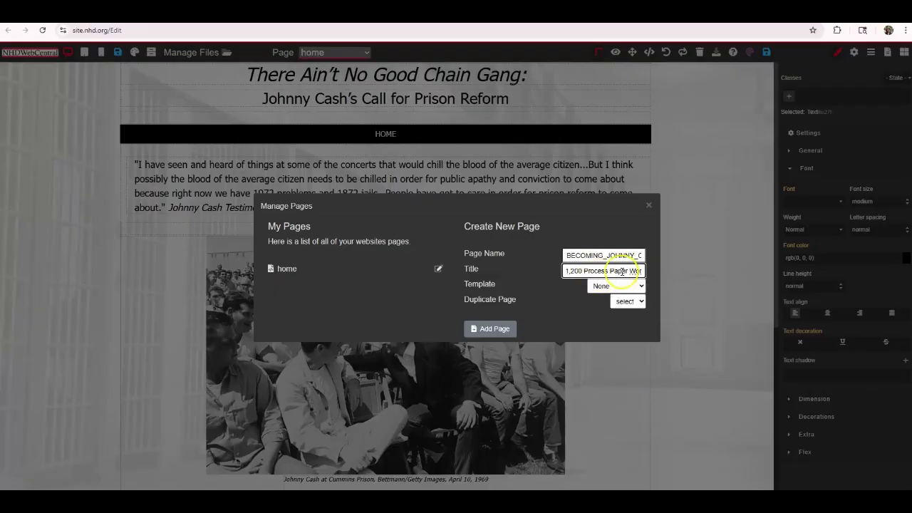
triple_click(613, 271)
text(BECOME)
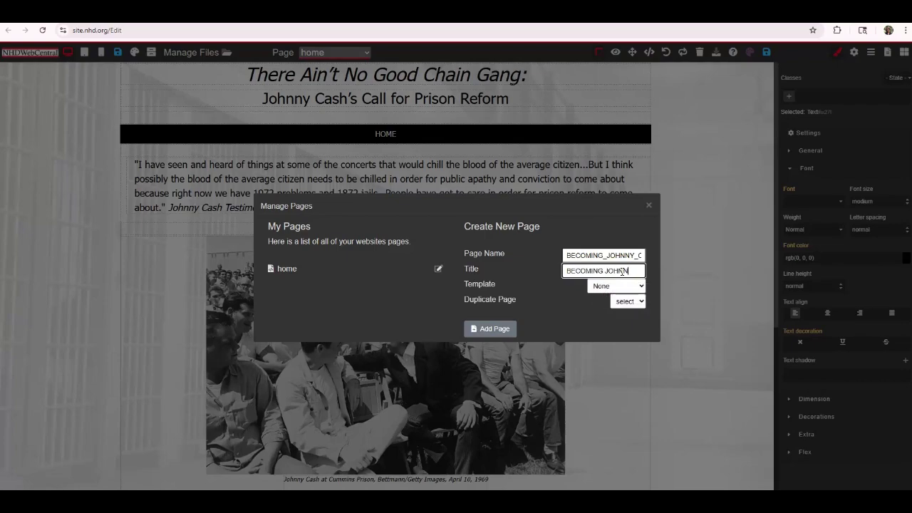
text(NG JOHNNY CASH)
click(503, 326)
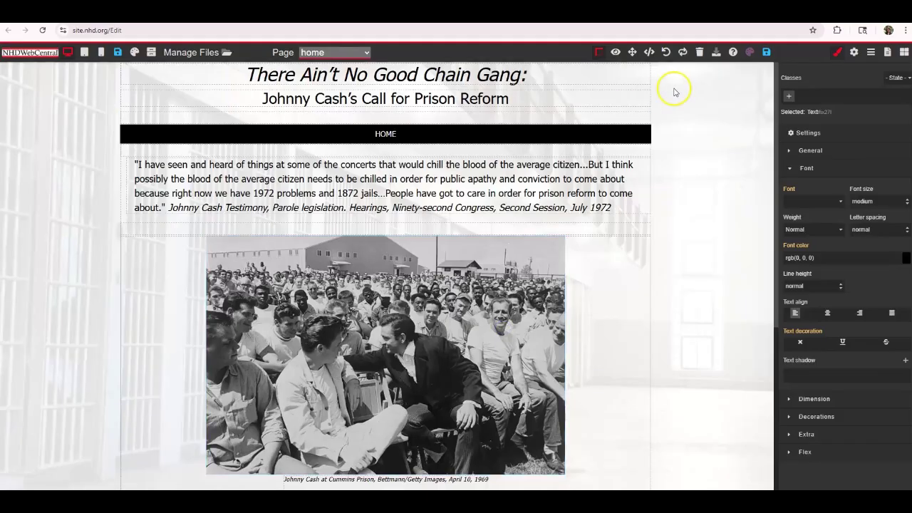
Save and reload the home page to refresh its navigation bar, and inspect the bar's page entries without changing them.
click(766, 53)
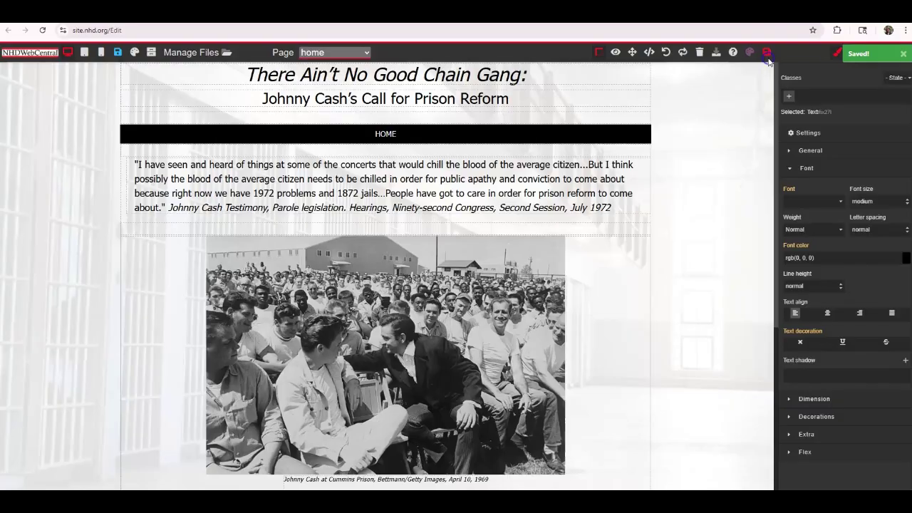
click(43, 30)
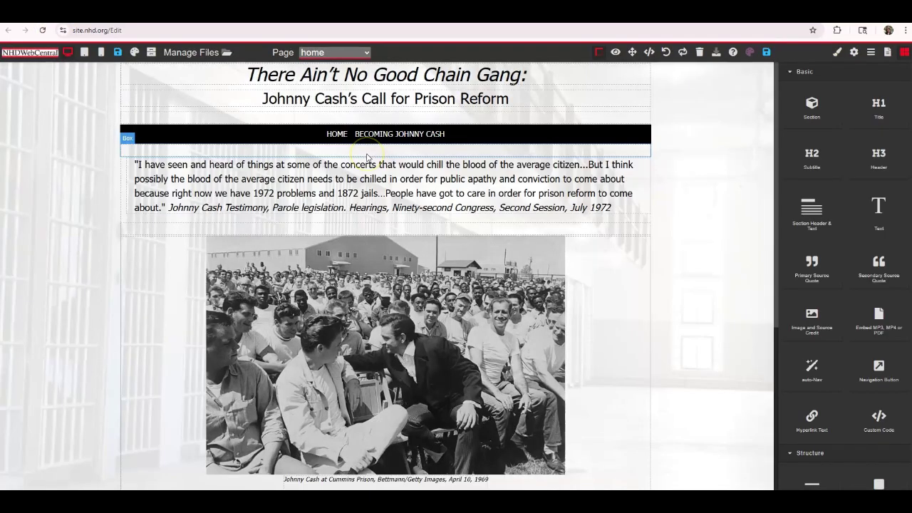
click(336, 136)
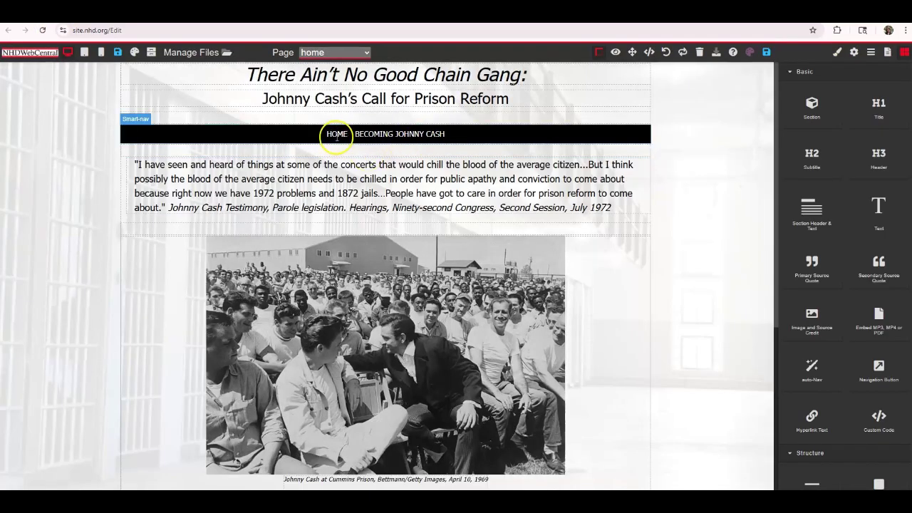
double_click(400, 135)
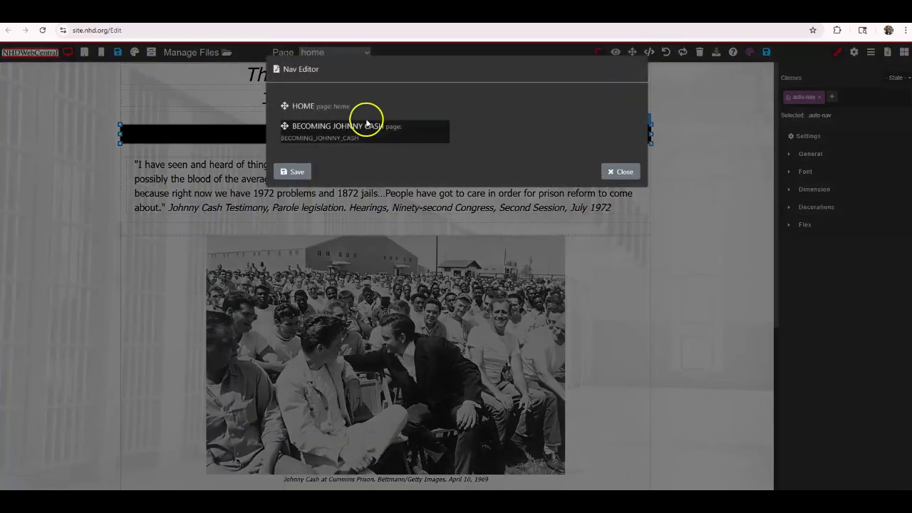
click(621, 172)
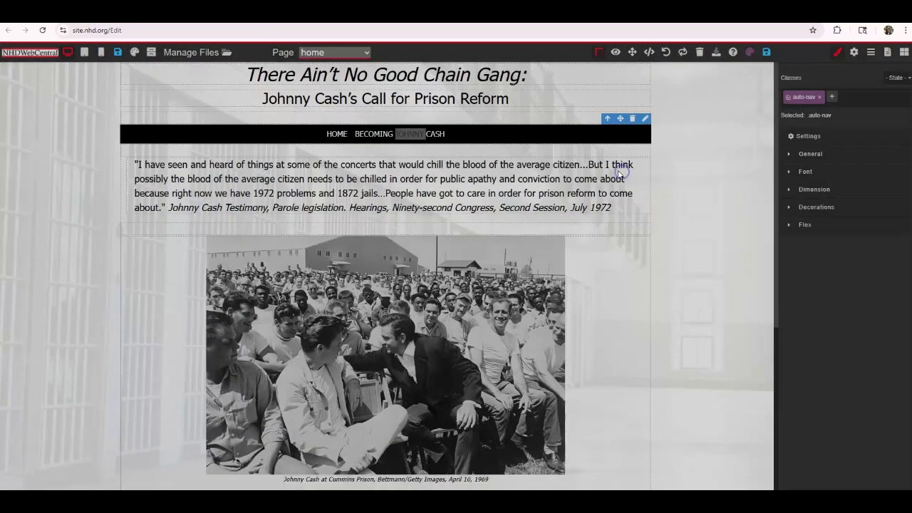
Save the home page and open the BECOMING_JOHNNY_CASH page for editing.
click(349, 54)
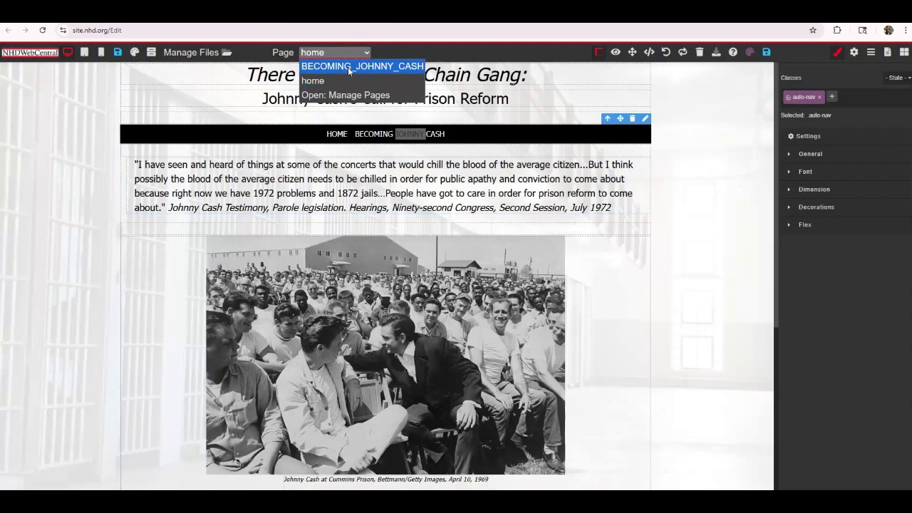
click(349, 68)
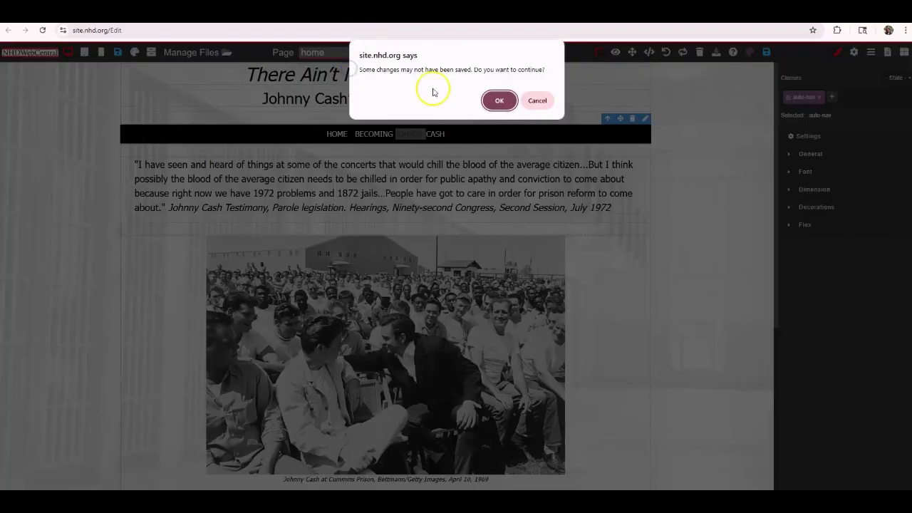
click(538, 102)
click(766, 53)
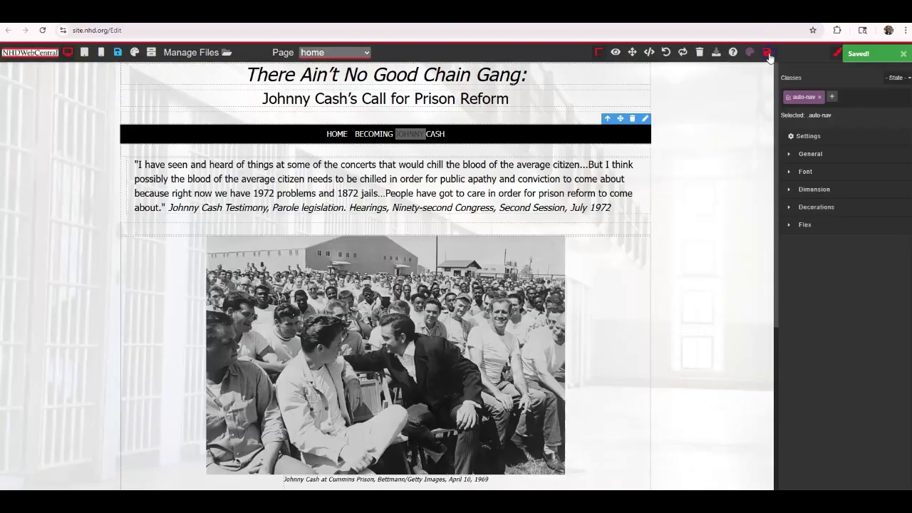
click(335, 52)
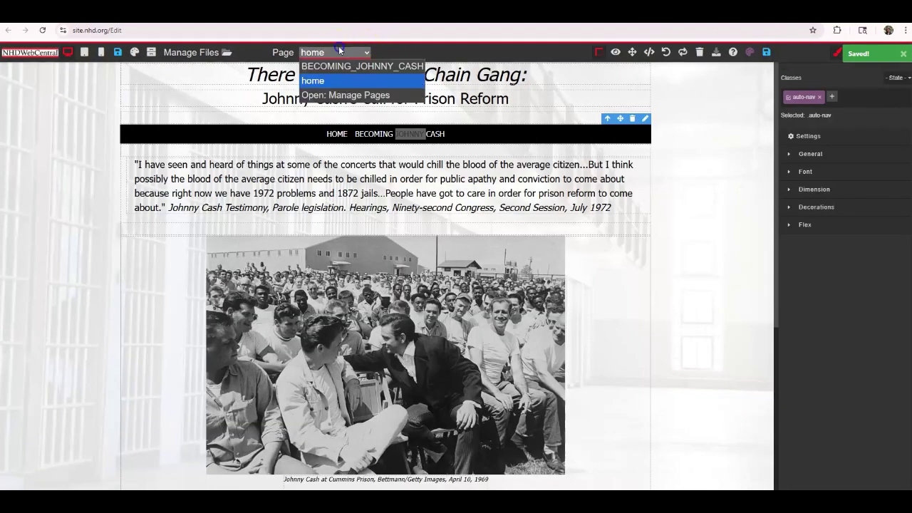
click(339, 68)
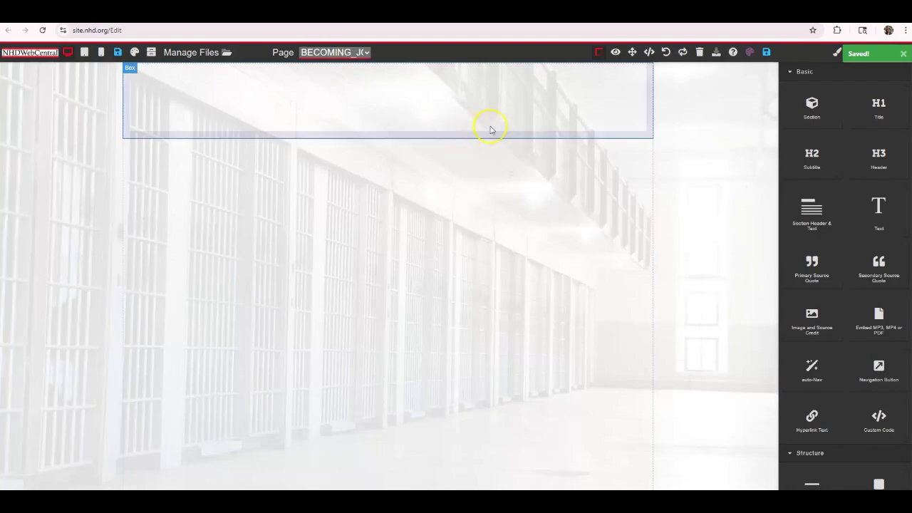
Delete the empty box at the top of the BECOMING_JOHNNY_CASH page and display the available building blocks.
click(490, 125)
key(Delete)
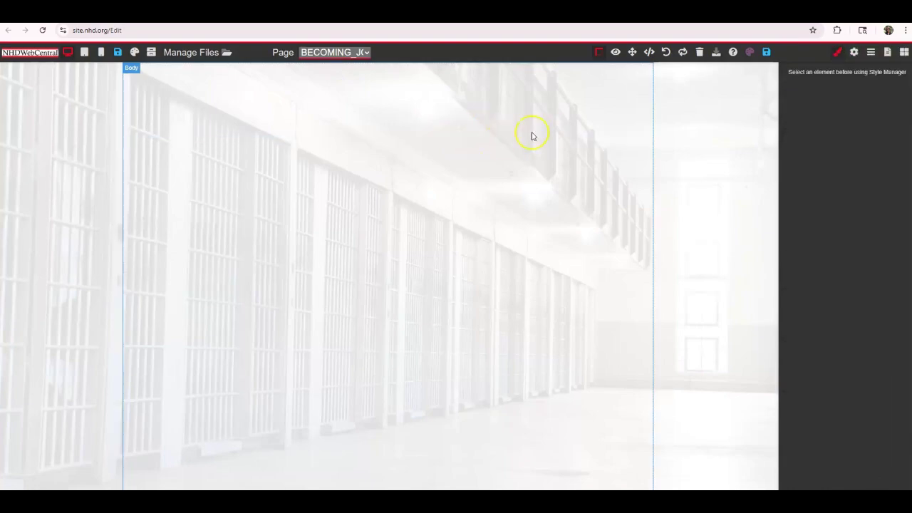
click(903, 53)
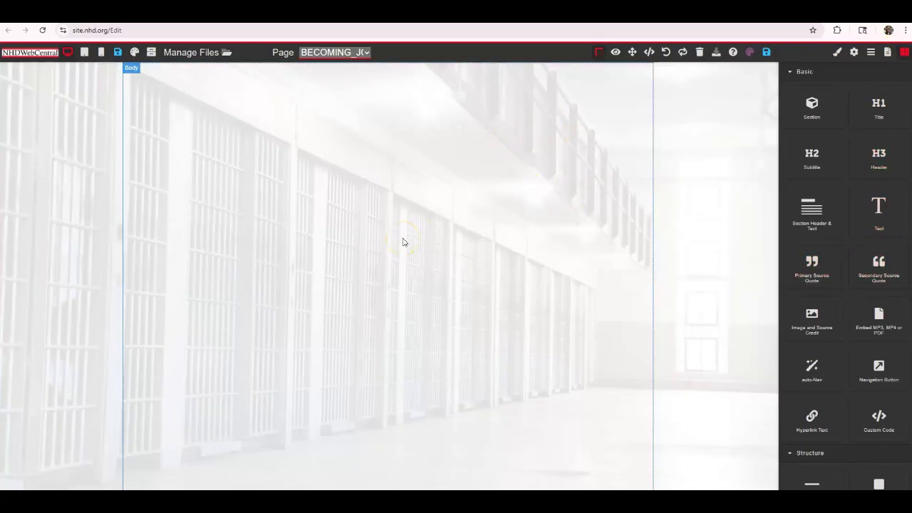
Switch back to the home page, continuing without saving the new page.
click(335, 52)
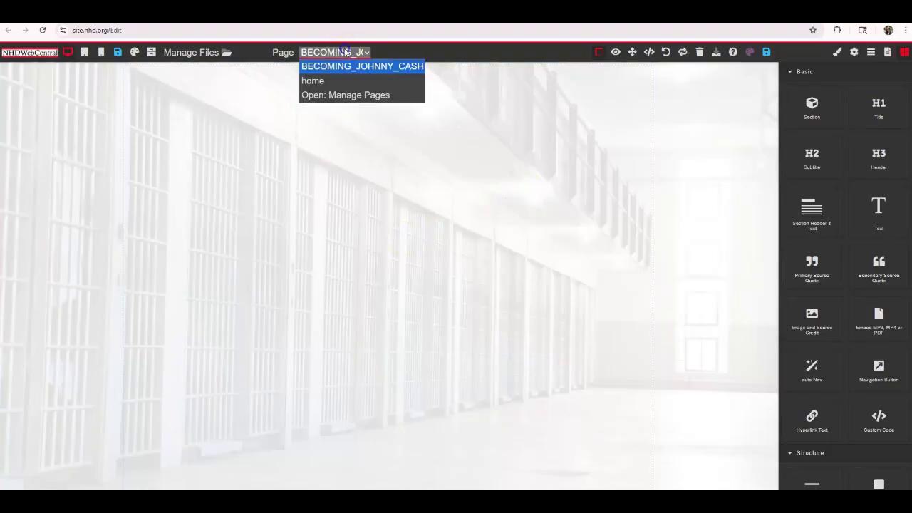
click(345, 82)
click(499, 100)
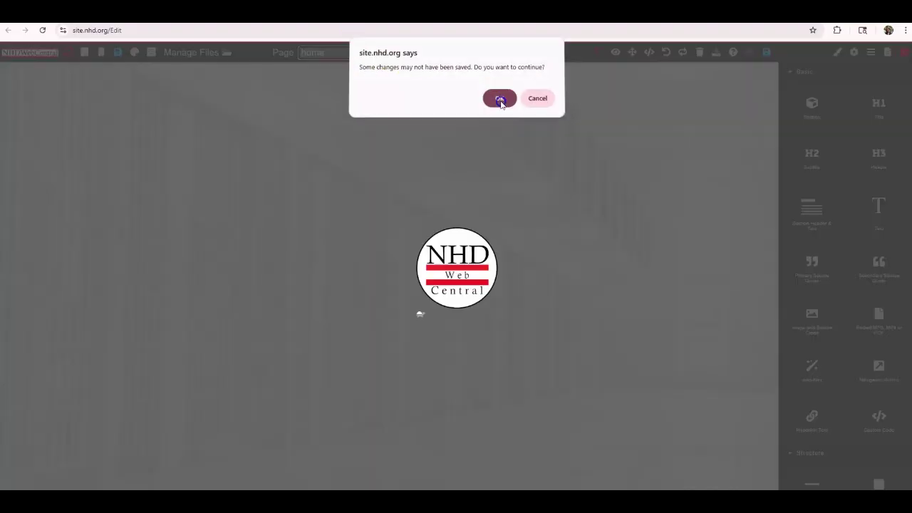